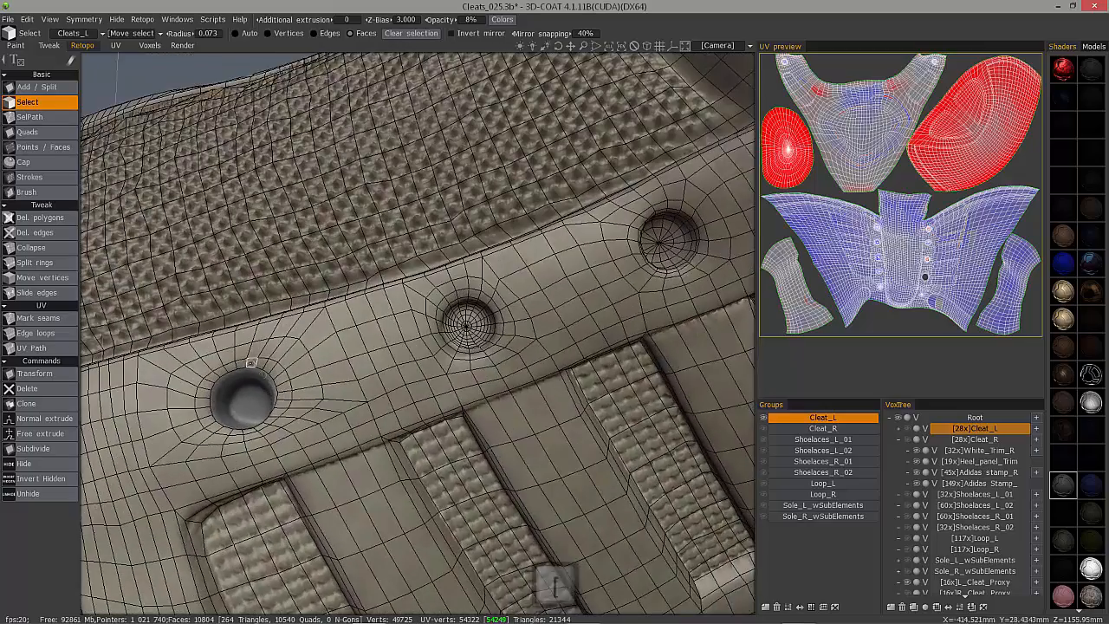
# Step: Set the Select tool's selection mode to Auto for the retopology mesh around the uncapped eyelet
pyautogui.keyDown('alt'); pyautogui.moveTo(294, 399); pyautogui.dragTo(294, 329, button='right'); pyautogui.keyUp('alt')
pyautogui.click(237, 33)
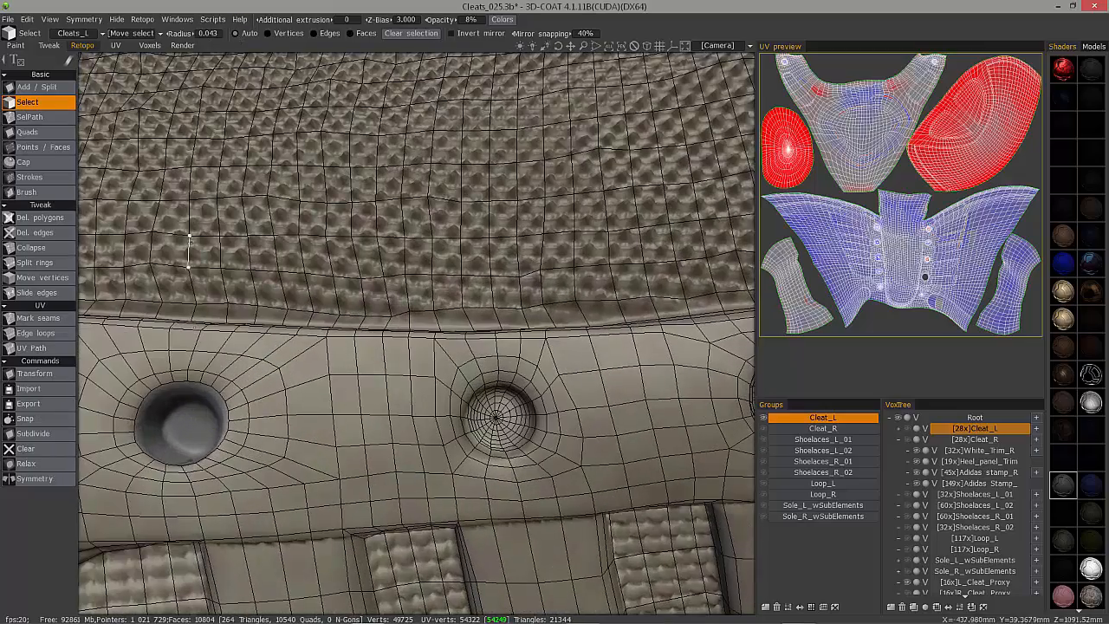
pyautogui.click(228, 416)
pyautogui.hotkey('alt', 'l')
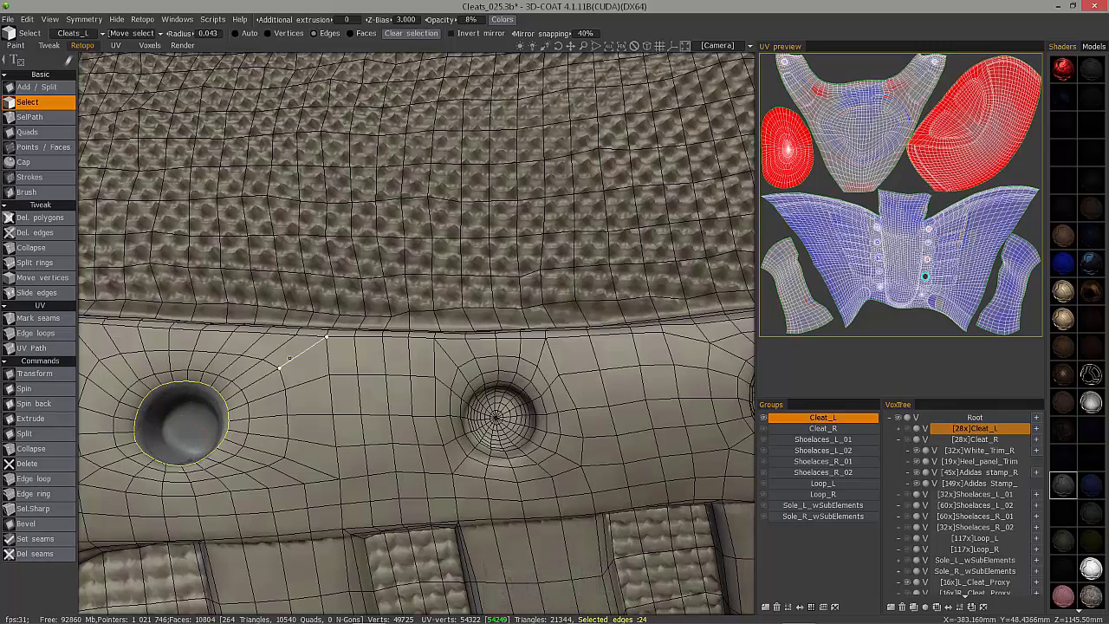
pyautogui.click(40, 375)
pyautogui.keyDown('alt'); pyautogui.moveTo(199, 389); pyautogui.dragTo(185, 412); pyautogui.keyUp('alt')
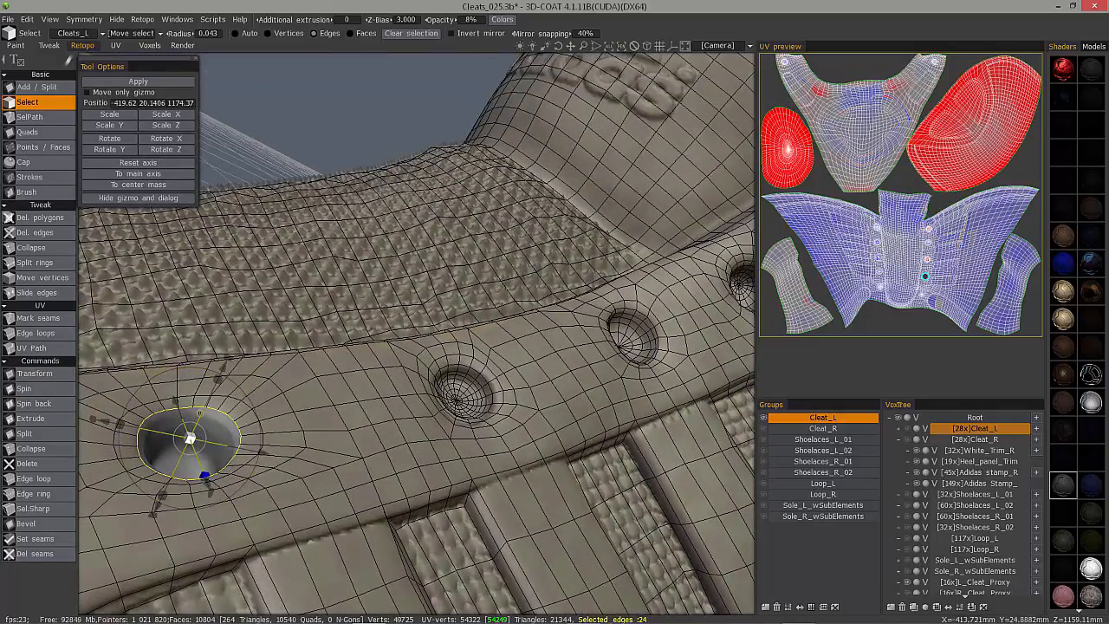
pyautogui.press('Escape')
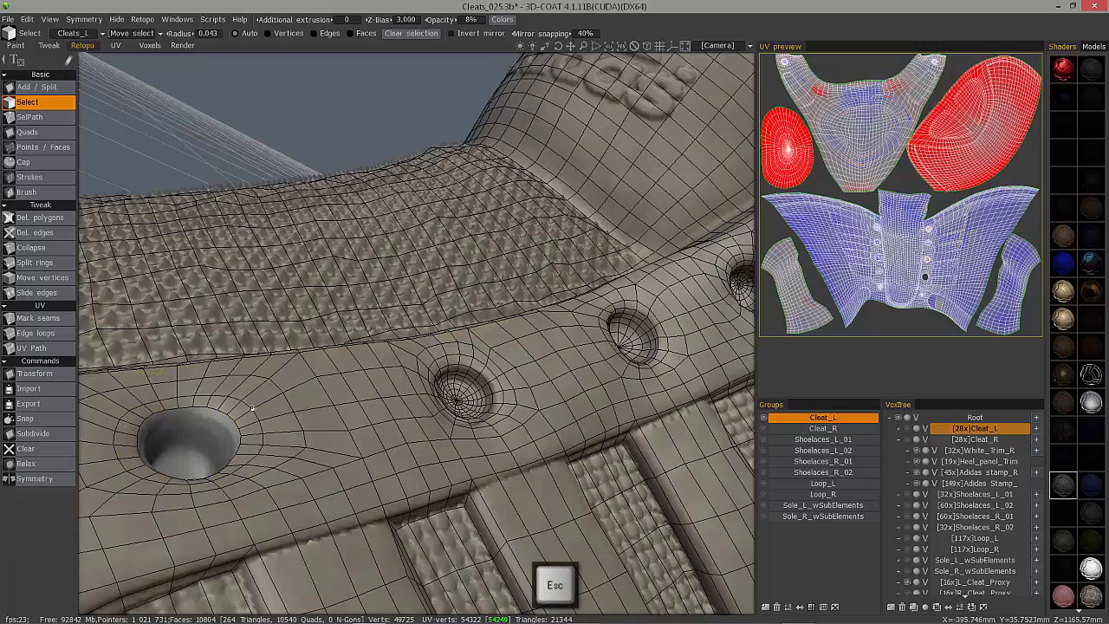
# Step: Add edge loops around the rim of the uncapped eyelet hole with Split Rings
pyautogui.keyDown('alt'); pyautogui.moveTo(199, 381); pyautogui.dragTo(42, 260); pyautogui.keyUp('alt')
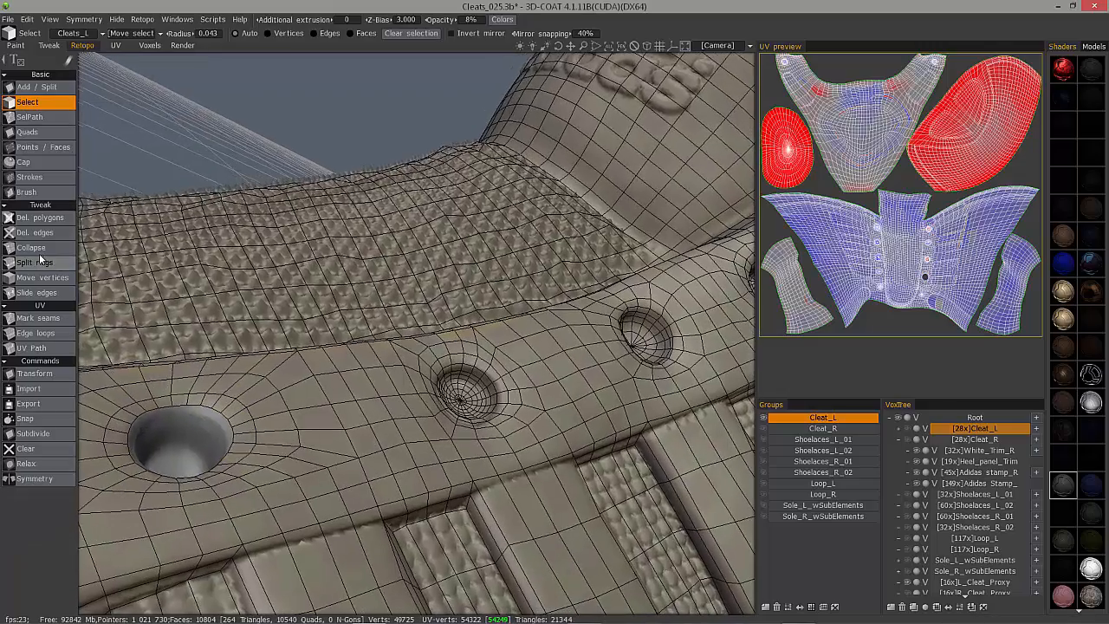
pyautogui.click(39, 262)
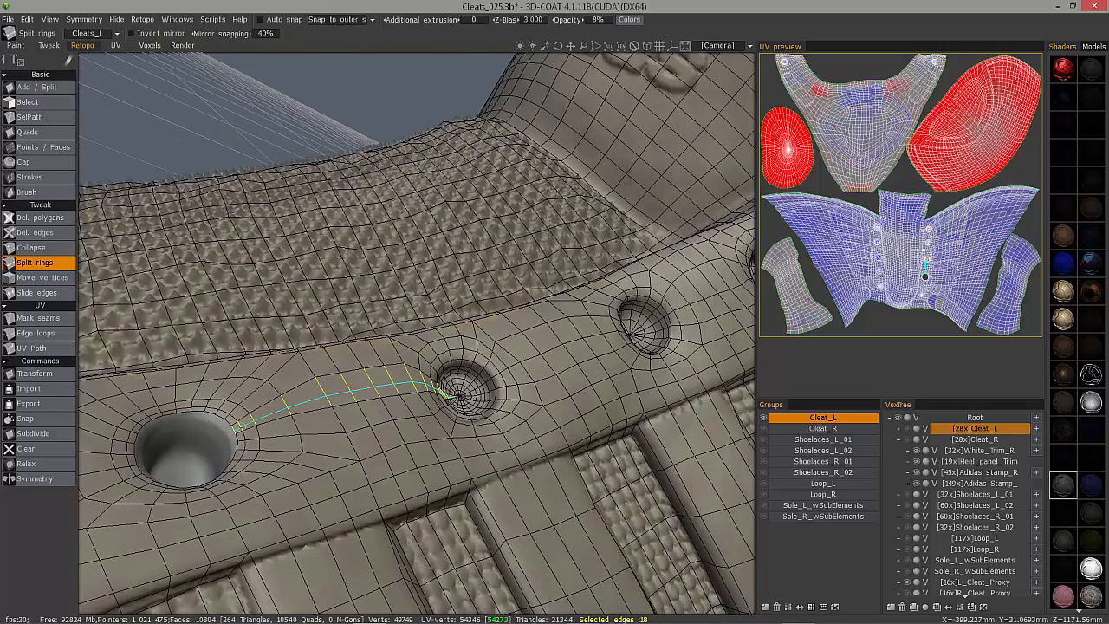
pyautogui.click(247, 443)
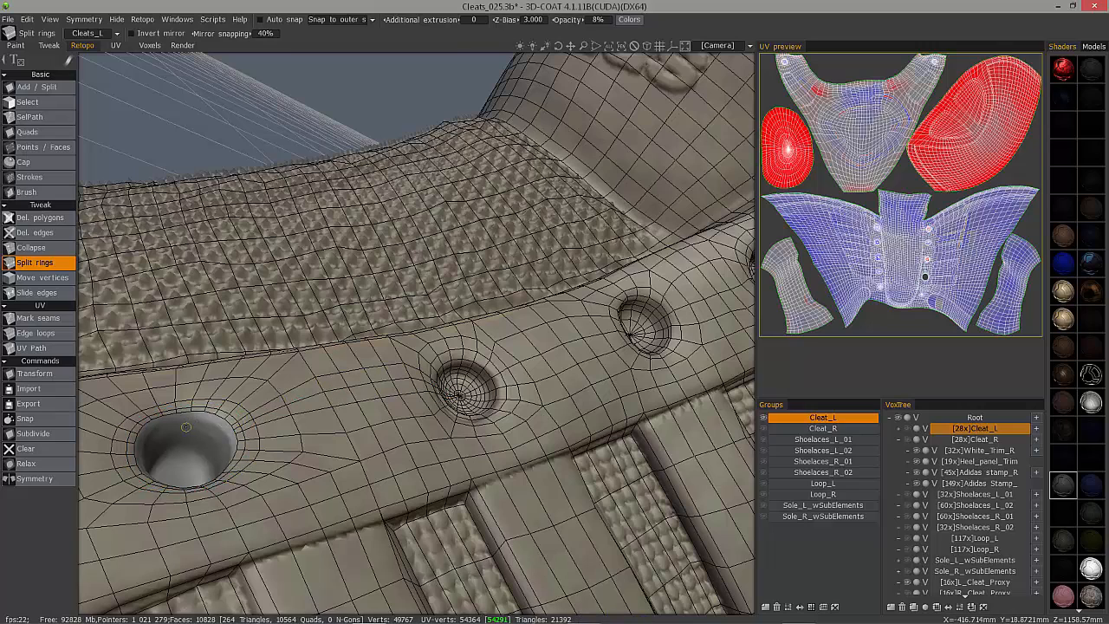
pyautogui.click(227, 439)
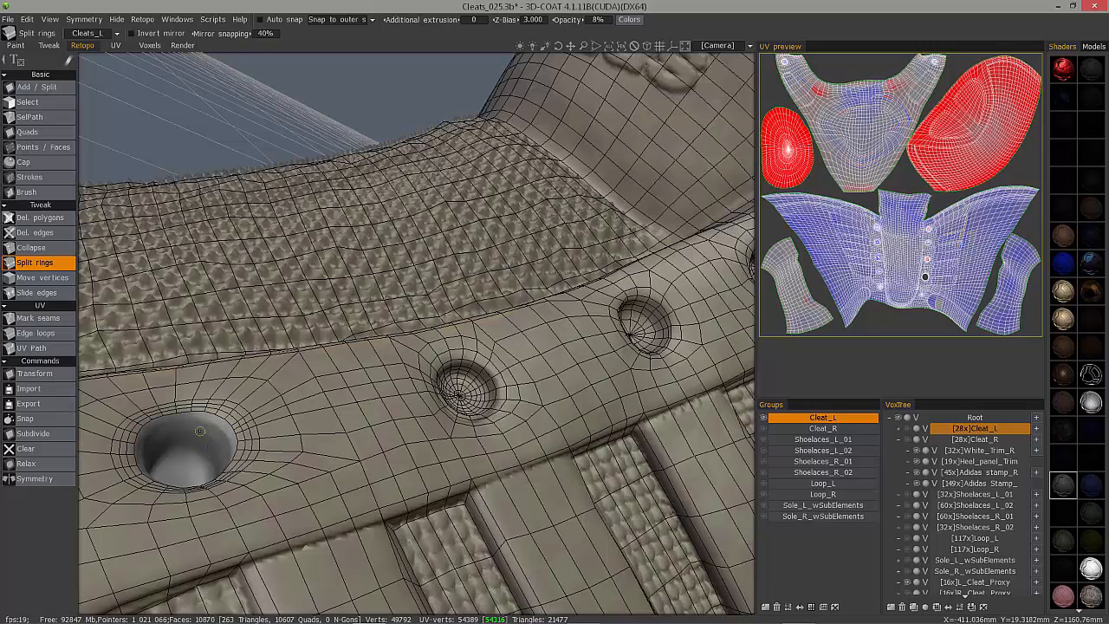
# Step: Transform the uncapped eyelet's border loop along its main axis, moving it down to the recess floor and shrinking it to a small ring
pyautogui.click(27, 101)
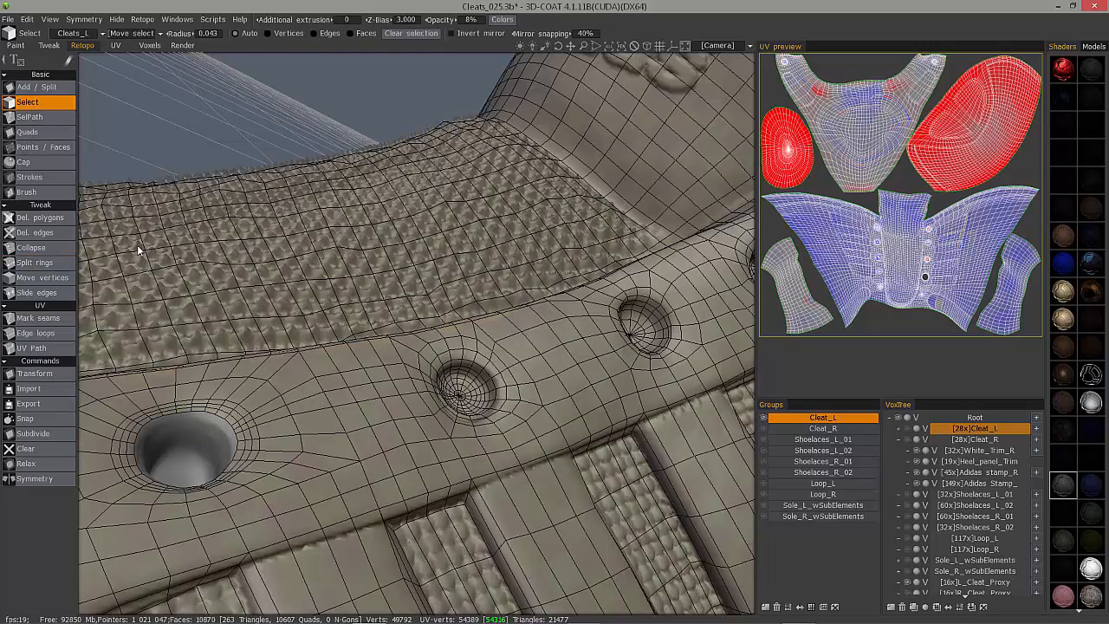
pyautogui.click(215, 412)
pyautogui.hotkey('alt', 'l')
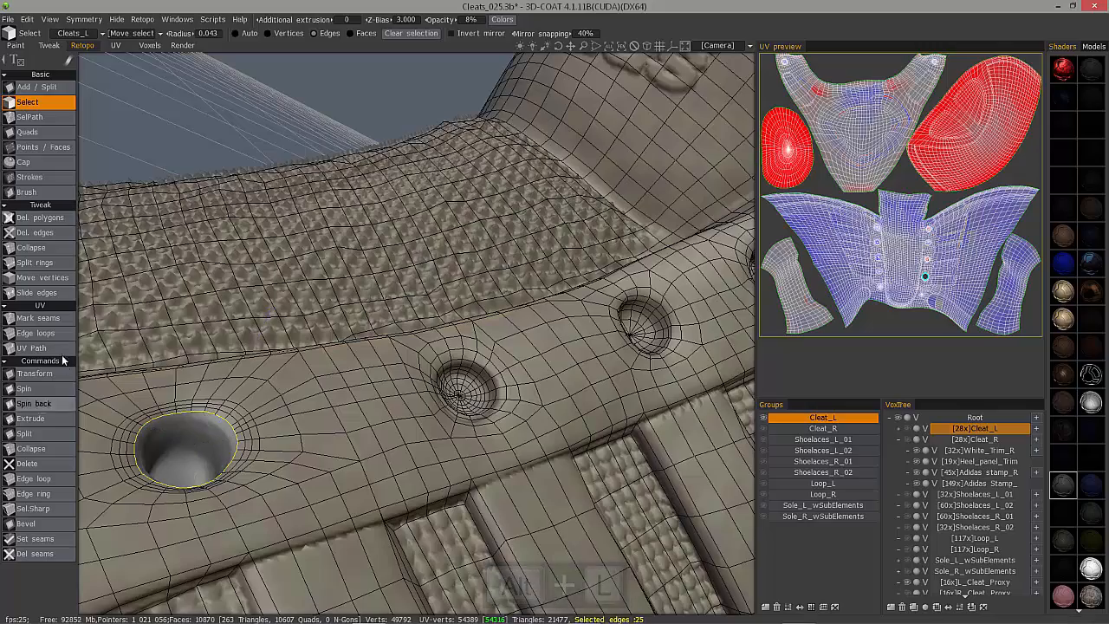
pyautogui.click(35, 374)
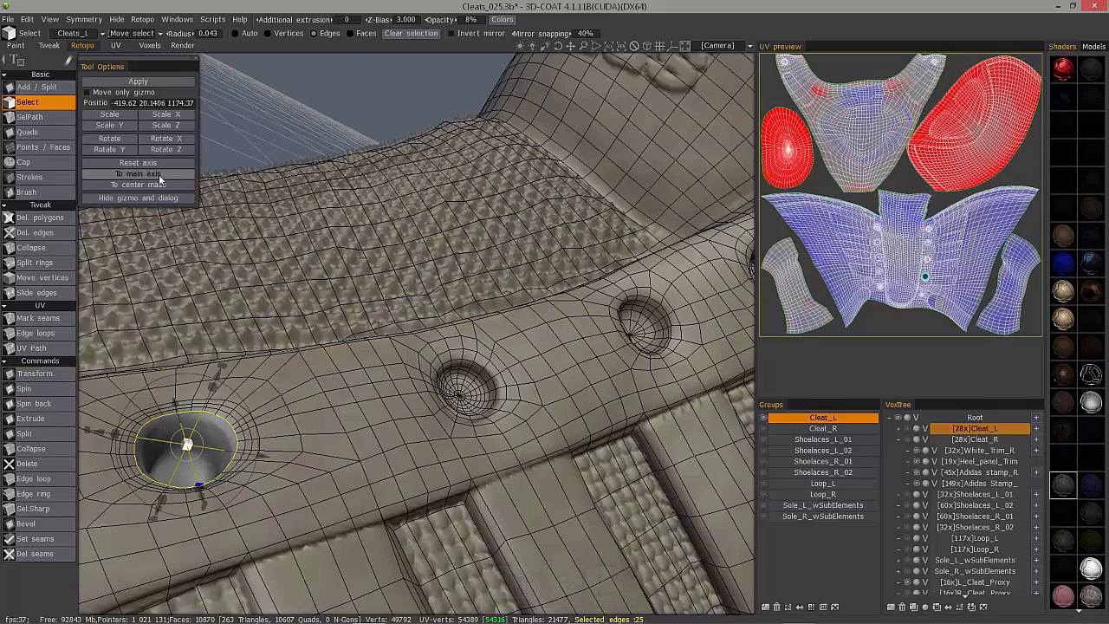
pyautogui.click(147, 173)
pyautogui.keyDown('alt'); pyautogui.moveTo(156, 382); pyautogui.dragTo(125, 483); pyautogui.keyUp('alt')
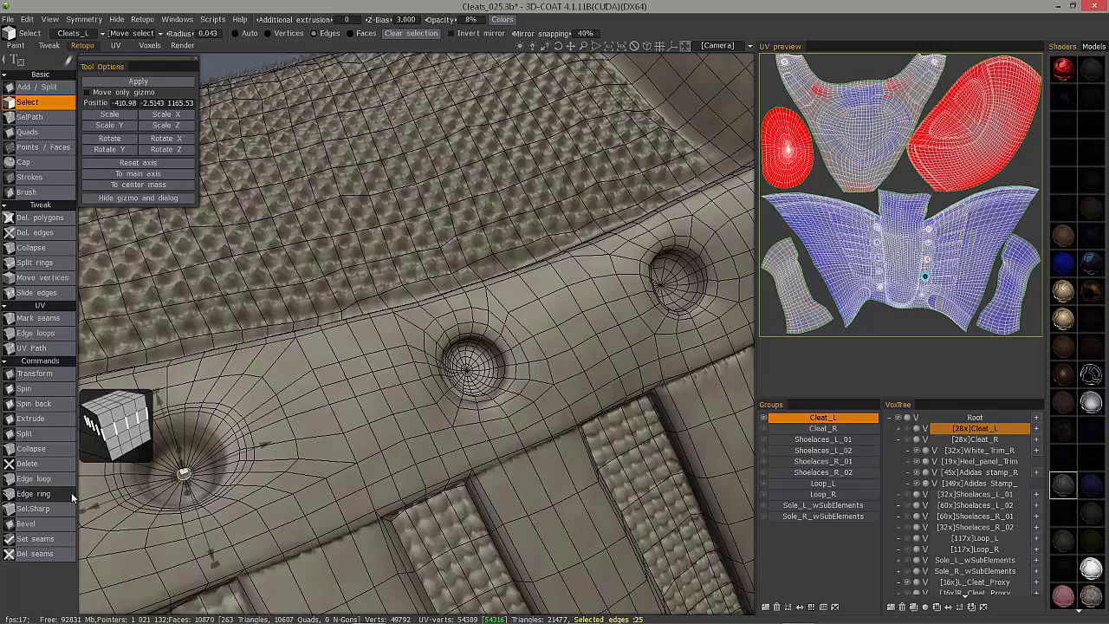
pyautogui.press('Escape')
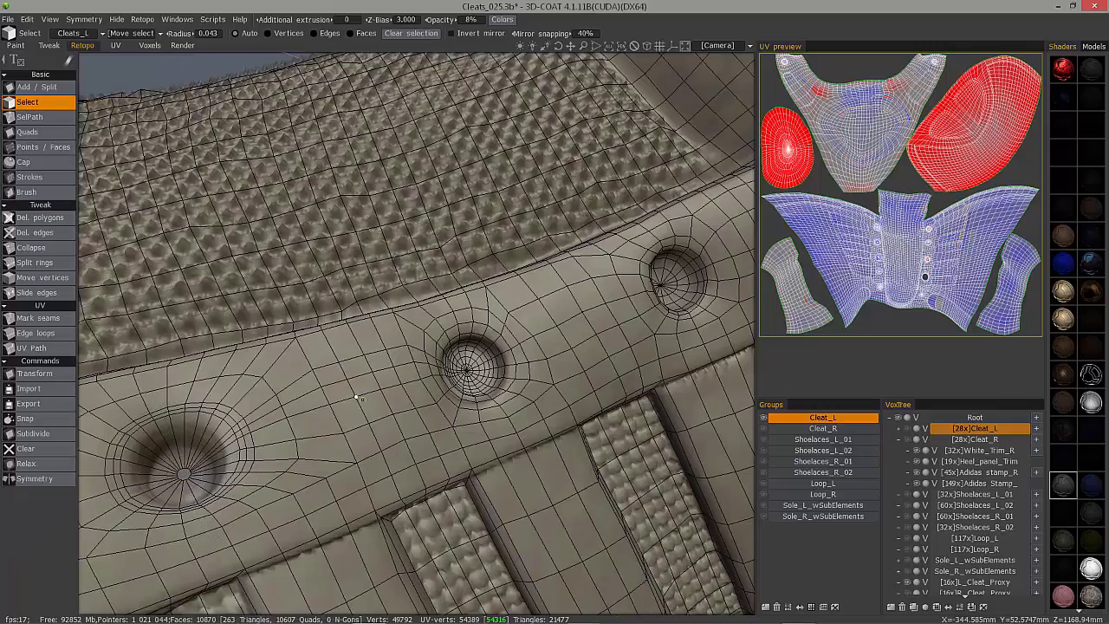
# Step: Cap the small remaining opening at the bottom of the eyelet recess
pyautogui.keyDown('alt'); pyautogui.moveTo(205, 487); pyautogui.dragTo(167, 425); pyautogui.keyUp('alt')
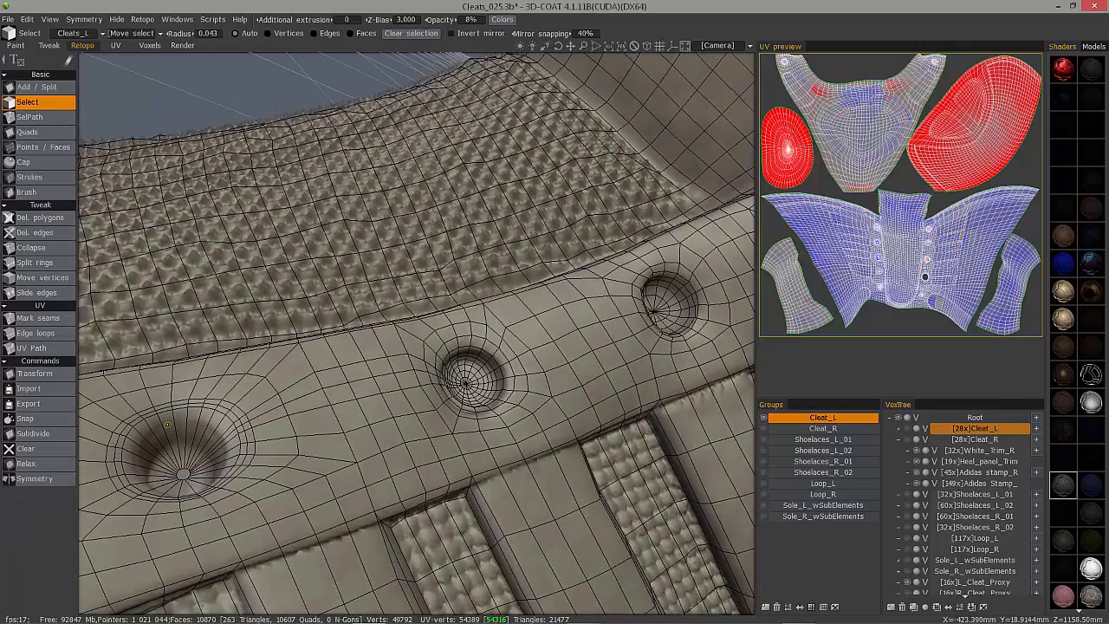
pyautogui.click(40, 163)
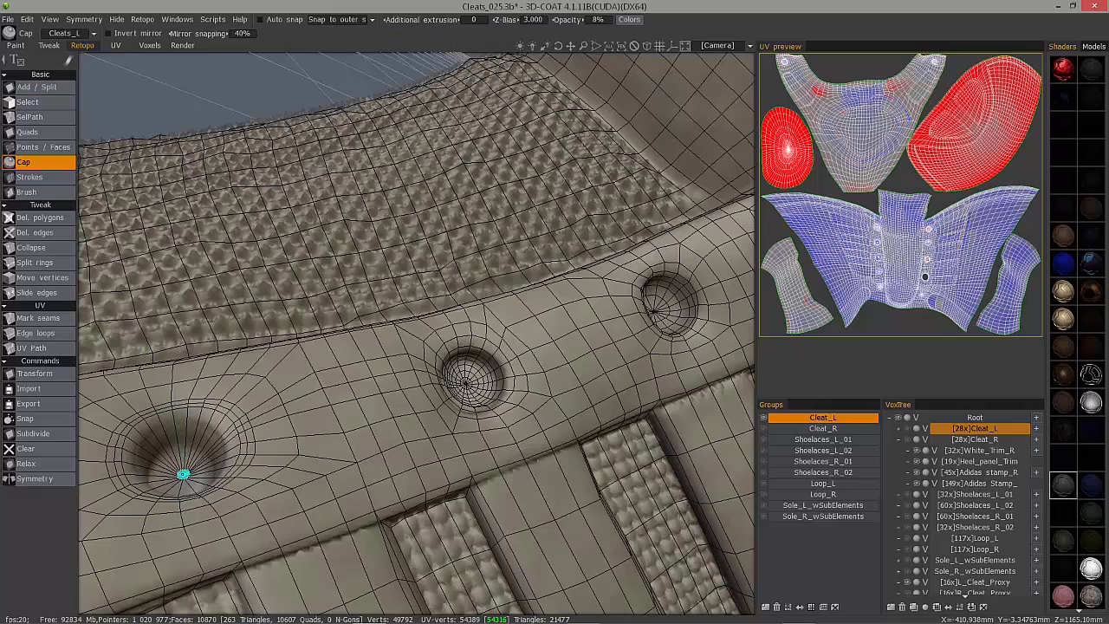
pyautogui.keyDown('alt'); pyautogui.moveTo(178, 490); pyautogui.dragTo(282, 387); pyautogui.keyUp('alt')
pyautogui.keyDown('alt'); pyautogui.moveTo(262, 339); pyautogui.dragTo(517, 492); pyautogui.keyUp('alt')
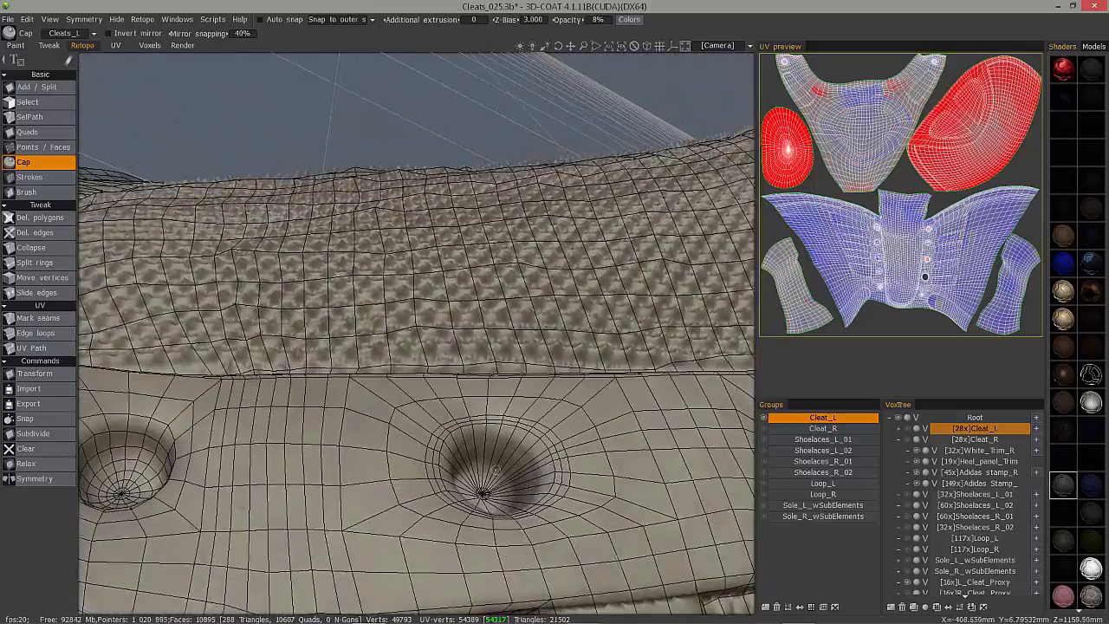
pyautogui.click(35, 262)
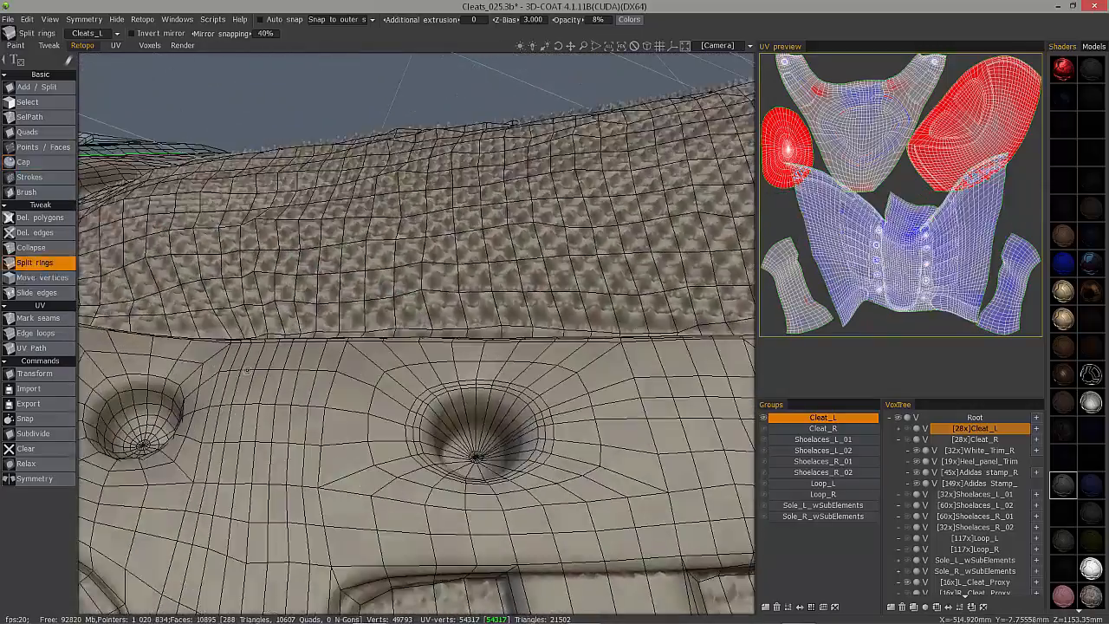
pyautogui.click(479, 440)
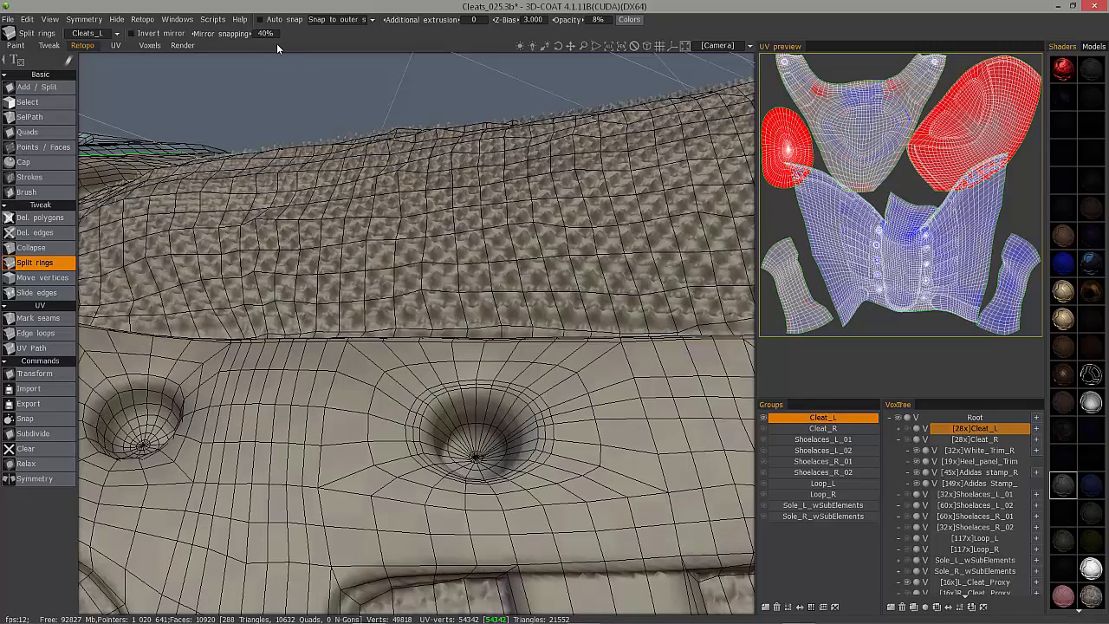
pyautogui.hotkey('ctrl', 'z')
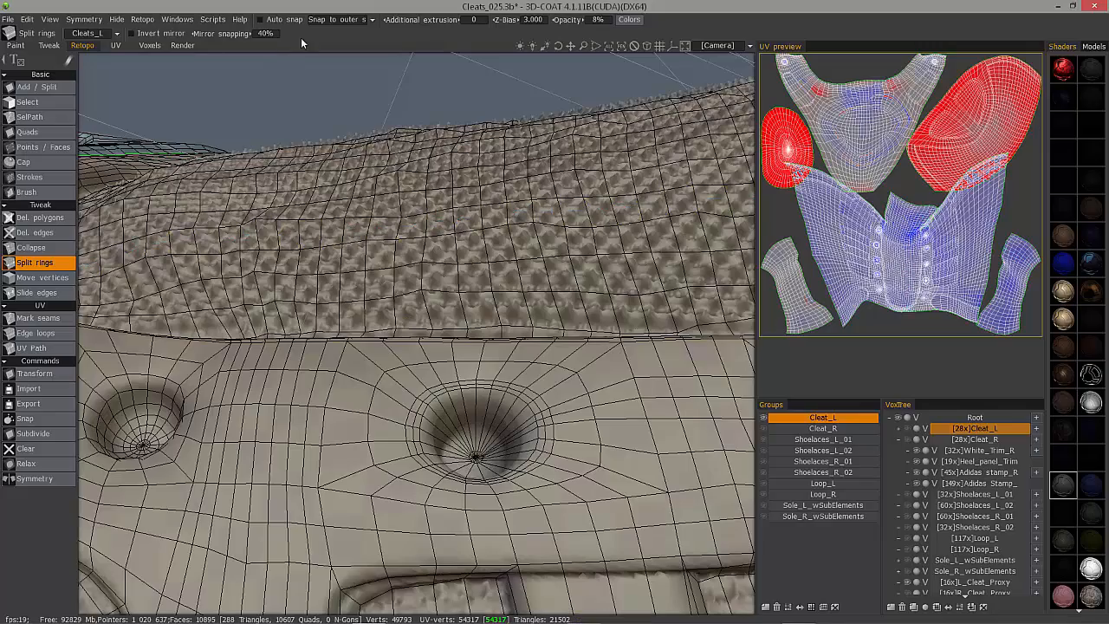
# Step: Turn on Auto Snap and split a new edge ring inside the eyelet recess between its rim and centre
pyautogui.click(270, 21)
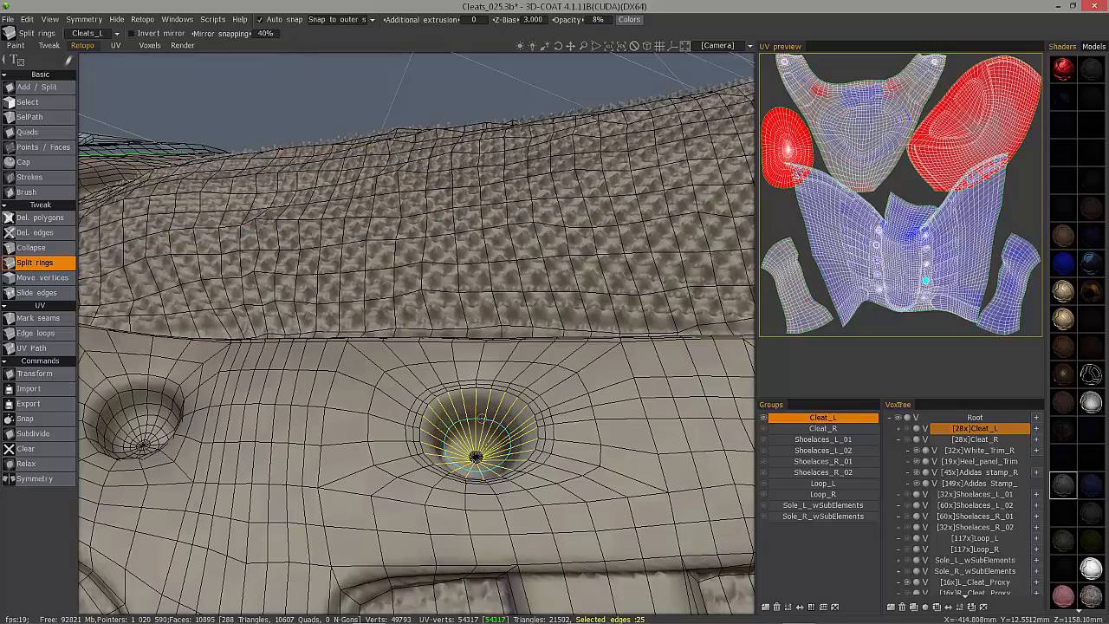
pyautogui.click(475, 457)
pyautogui.keyDown('alt'); pyautogui.moveTo(455, 273); pyautogui.dragTo(461, 69); pyautogui.keyUp('alt')
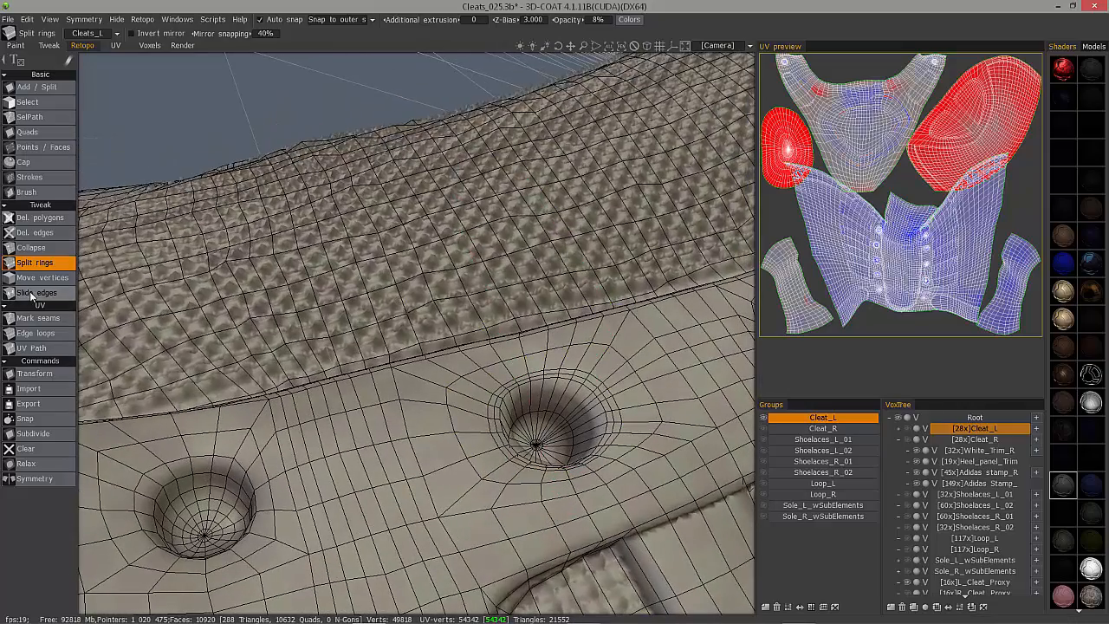
pyautogui.click(35, 293)
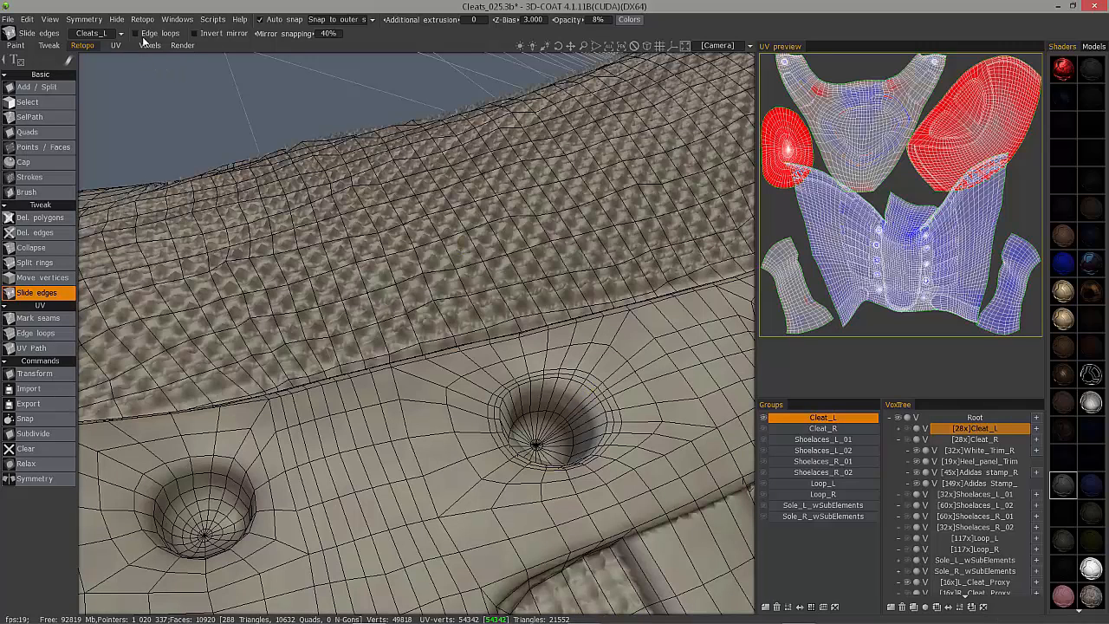
pyautogui.keyDown('ctrl'); pyautogui.click(560, 378); pyautogui.keyUp('ctrl')
pyautogui.keyDown('ctrl'); pyautogui.click(586, 389); pyautogui.keyUp('ctrl')
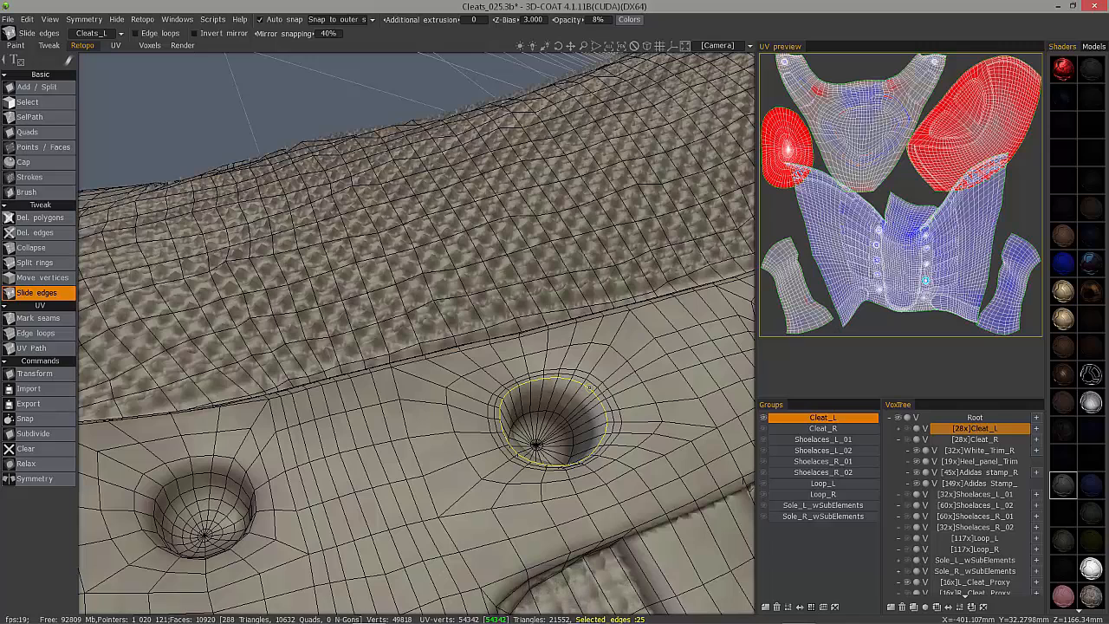
pyautogui.press('Escape')
pyautogui.click(35, 234)
pyautogui.keyDown('ctrl'); pyautogui.click(591, 388); pyautogui.keyUp('ctrl')
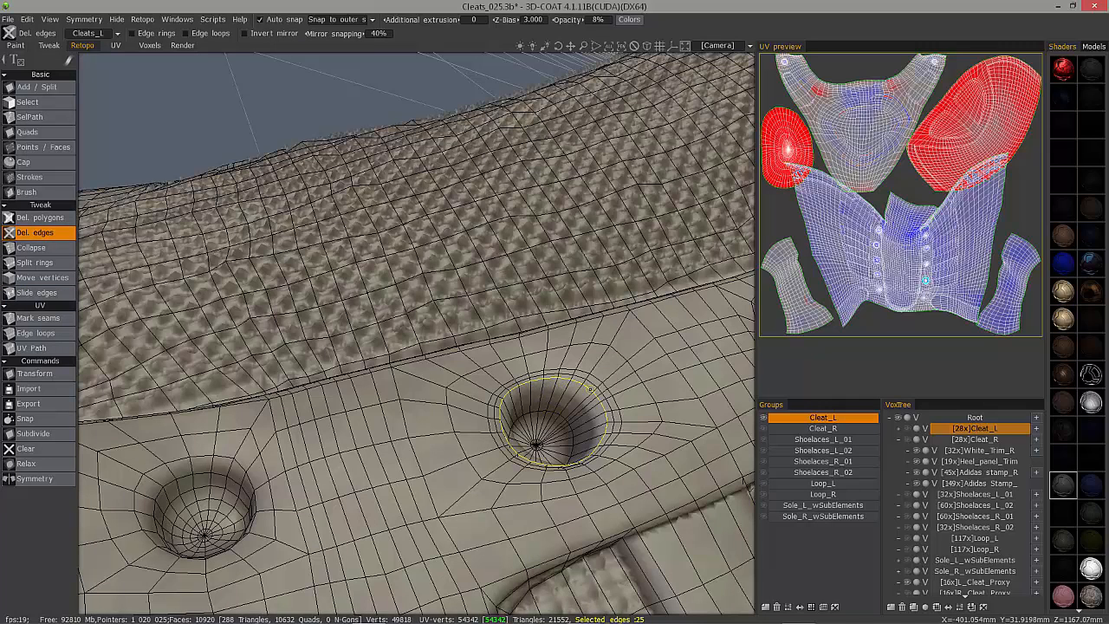
pyautogui.click(588, 387)
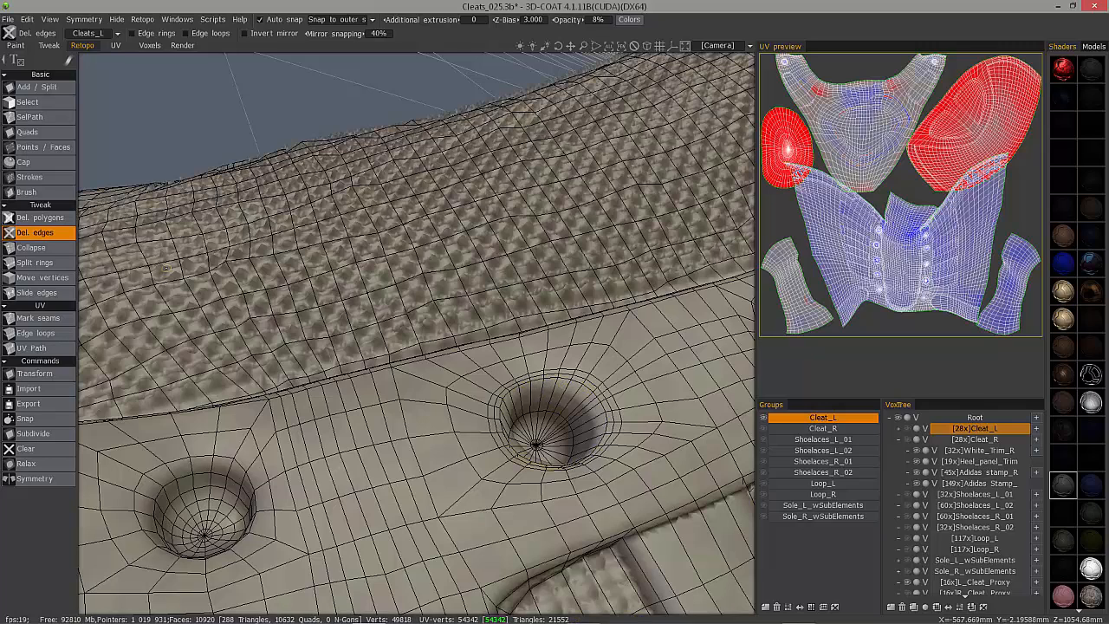
# Step: Slide the edge loop at the eyelet's rim slightly inward into the recess
pyautogui.click(46, 294)
pyautogui.keyDown('ctrl'); pyautogui.click(587, 387); pyautogui.keyUp('ctrl')
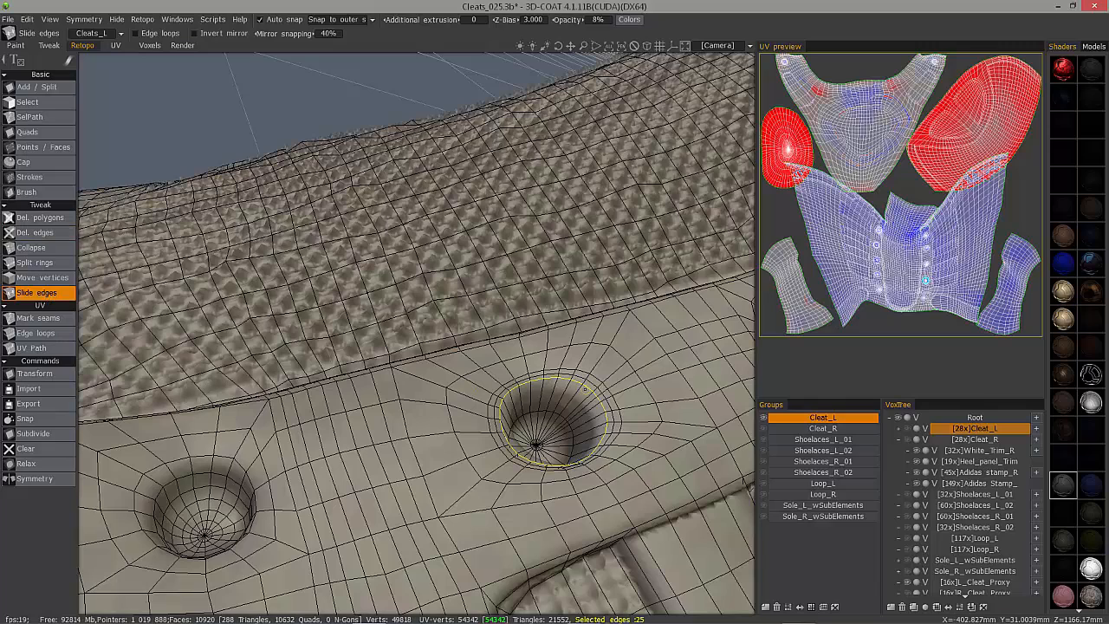
pyautogui.hotkey('ctrl', 'z')
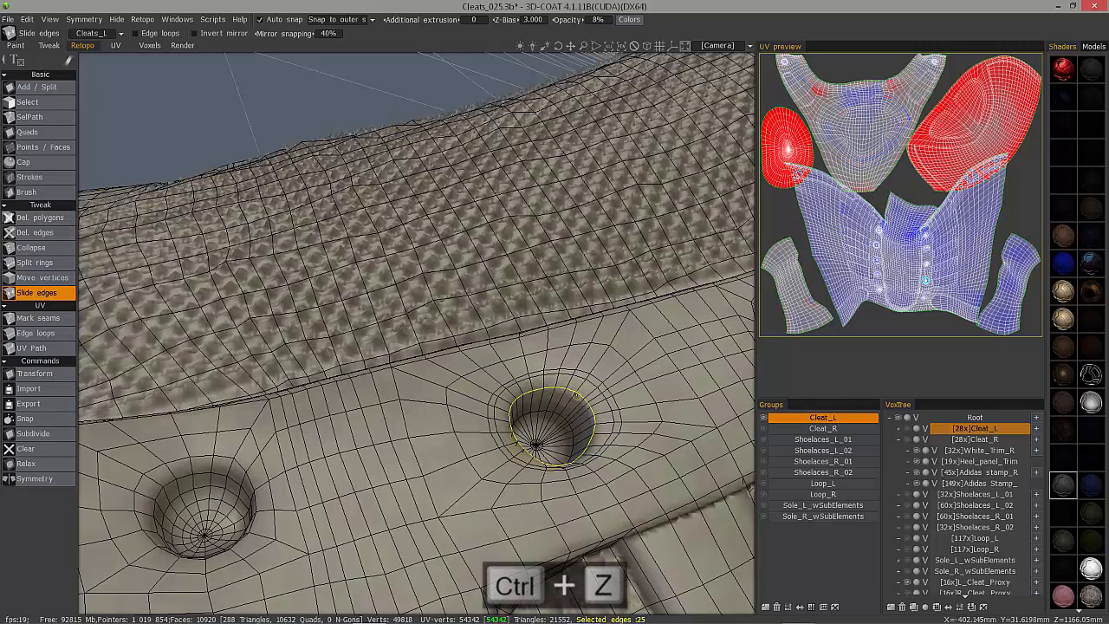
pyautogui.moveTo(572, 397); pyautogui.dragTo(573, 402)
# Step: Examine the inner edge loop of the eyelet recess and its fit to the surface from several angles
pyautogui.keyDown('alt'); pyautogui.moveTo(468, 411); pyautogui.dragTo(444, 471); pyautogui.keyUp('alt')
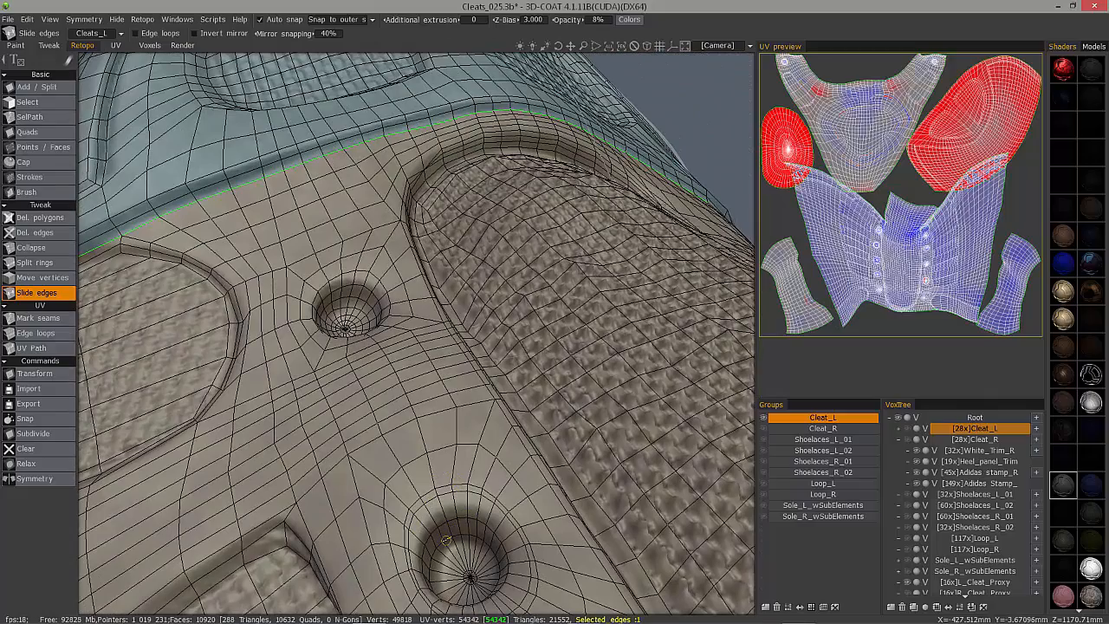
pyautogui.keyDown('alt'); pyautogui.moveTo(443, 543); pyautogui.dragTo(446, 540); pyautogui.keyUp('alt')
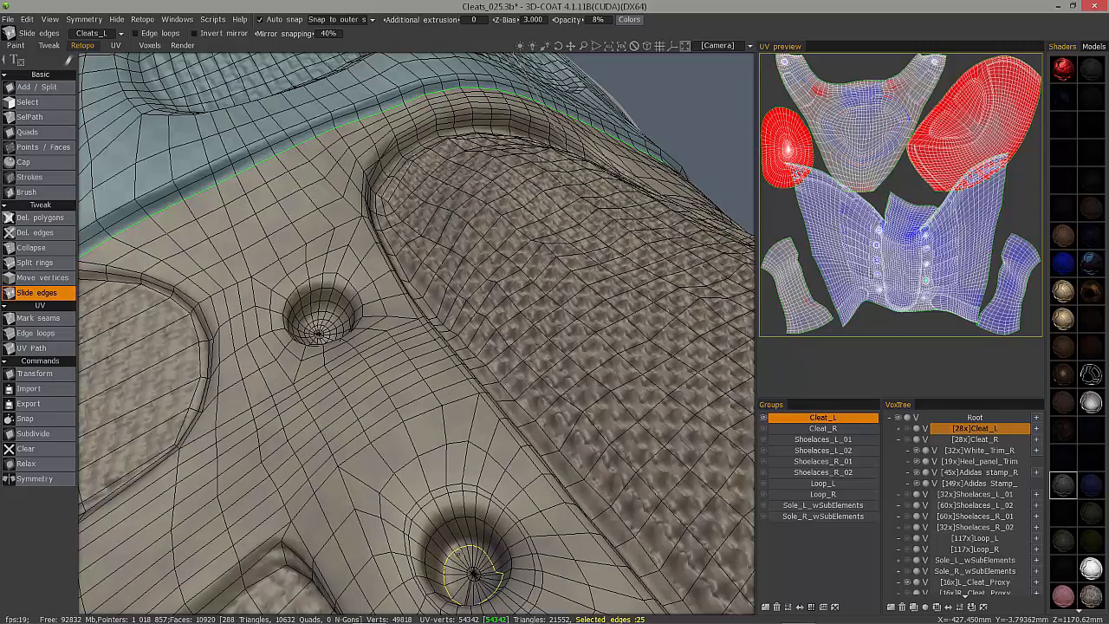
pyautogui.keyDown('alt'); pyautogui.moveTo(446, 542); pyautogui.dragTo(459, 574); pyautogui.keyUp('alt')
pyautogui.keyDown('alt'); pyautogui.moveTo(459, 574); pyautogui.dragTo(438, 579, button='right'); pyautogui.keyUp('alt')
pyautogui.keyDown('alt'); pyautogui.moveTo(438, 579); pyautogui.dragTo(443, 579); pyautogui.keyUp('alt')
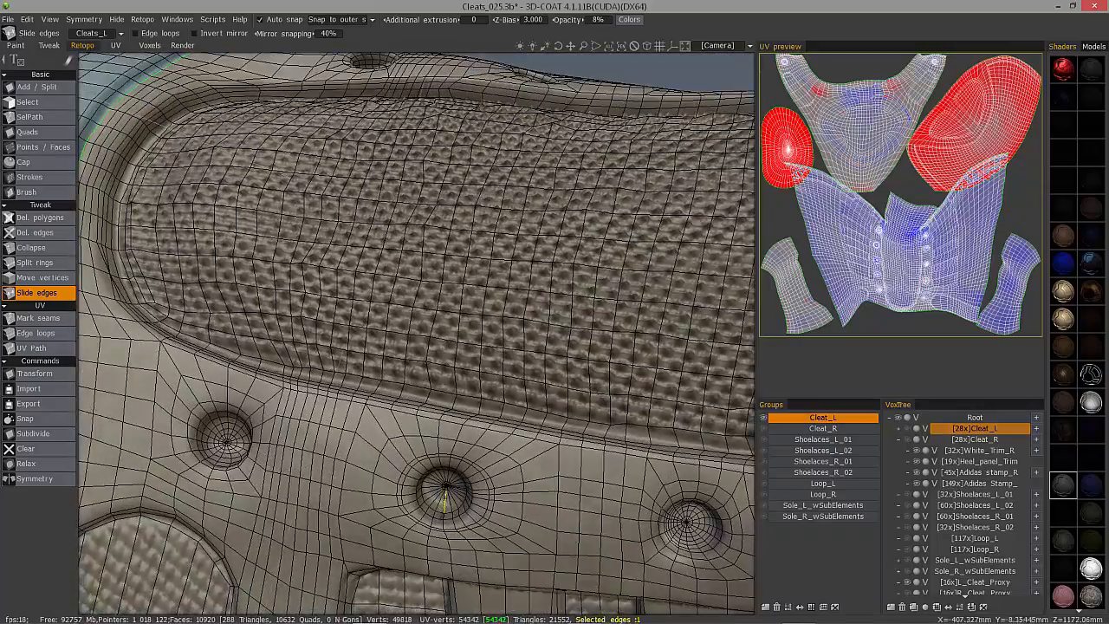
pyautogui.keyDown('alt'); pyautogui.moveTo(444, 579); pyautogui.dragTo(450, 463, button='middle'); pyautogui.keyUp('alt')
pyautogui.keyDown('alt'); pyautogui.moveTo(381, 217); pyautogui.dragTo(387, 208); pyautogui.keyUp('alt')
pyautogui.keyDown('alt'); pyautogui.moveTo(387, 208); pyautogui.dragTo(425, 201, button='right'); pyautogui.keyUp('alt')
pyautogui.keyDown('alt'); pyautogui.moveTo(425, 201); pyautogui.dragTo(432, 315, button='middle'); pyautogui.keyUp('alt')
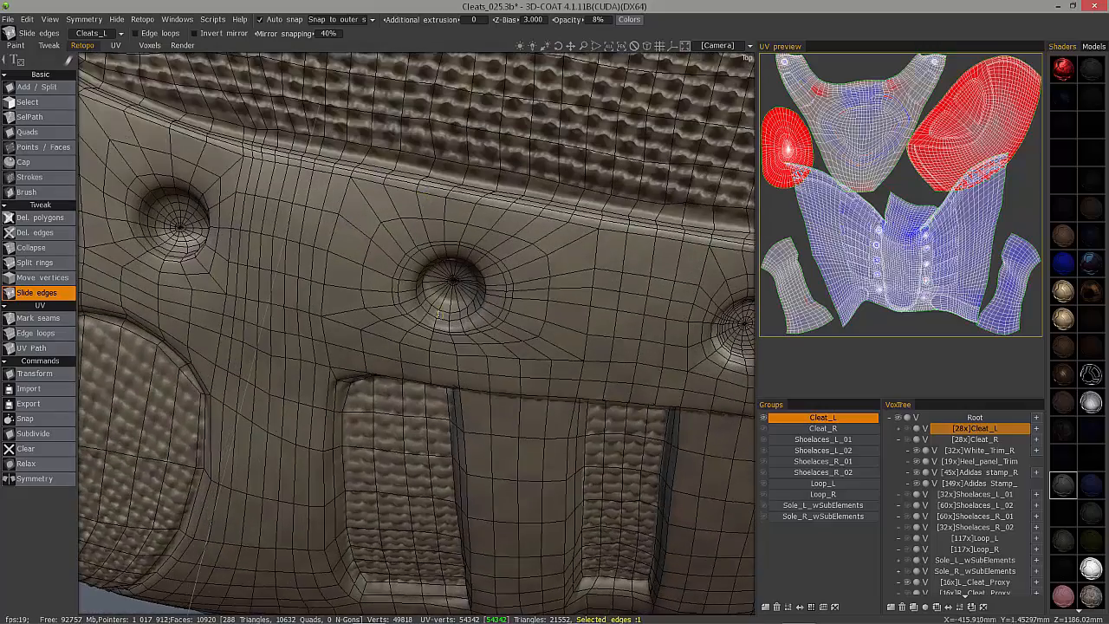
pyautogui.keyDown('alt'); pyautogui.moveTo(431, 316); pyautogui.dragTo(443, 286, button='right'); pyautogui.keyUp('alt')
pyautogui.moveTo(462, 289)
pyautogui.keyDown('alt'); pyautogui.mouseDown()
pyautogui.moveTo(459, 264)
pyautogui.moveTo(460, 294)
pyautogui.mouseUp(); pyautogui.keyUp('alt')
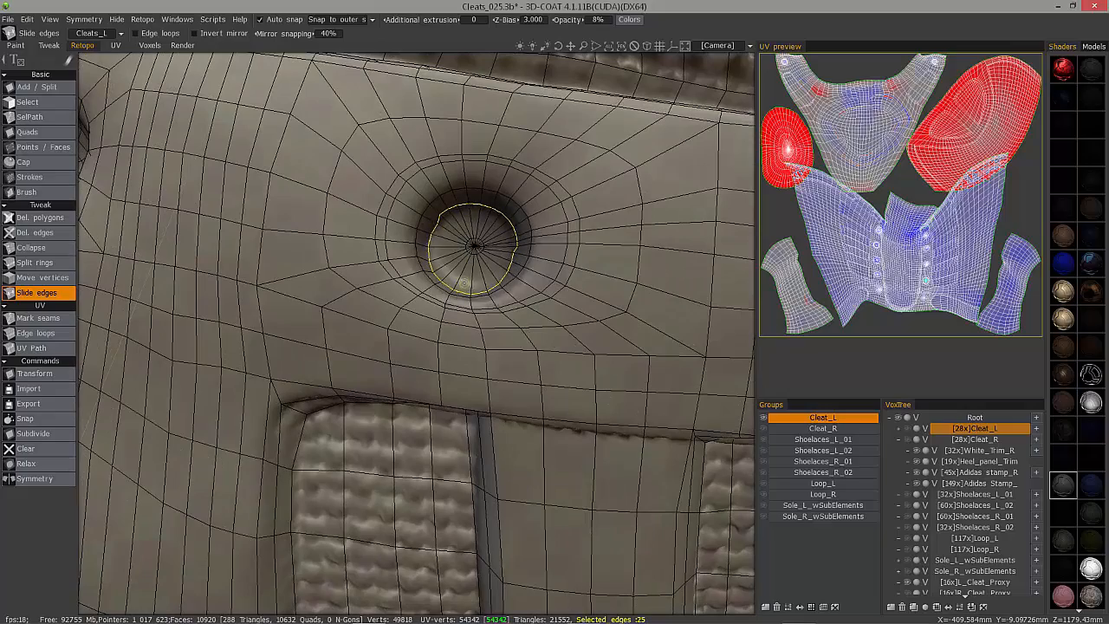
pyautogui.press('Escape')
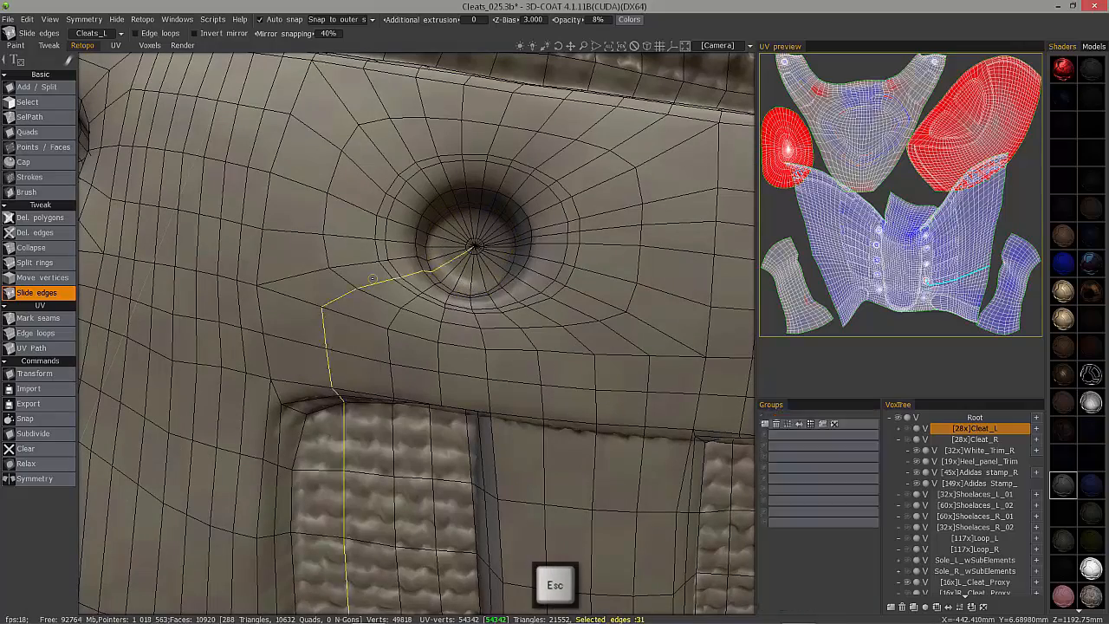
# Step: Select the edge loop around the floor of the eyelet recess and relax its vertices
pyautogui.keyDown('alt'); pyautogui.moveTo(472, 289); pyautogui.dragTo(461, 255); pyautogui.keyUp('alt')
pyautogui.keyDown('alt'); pyautogui.moveTo(454, 149); pyautogui.dragTo(444, 243); pyautogui.keyUp('alt')
pyautogui.click(28, 102)
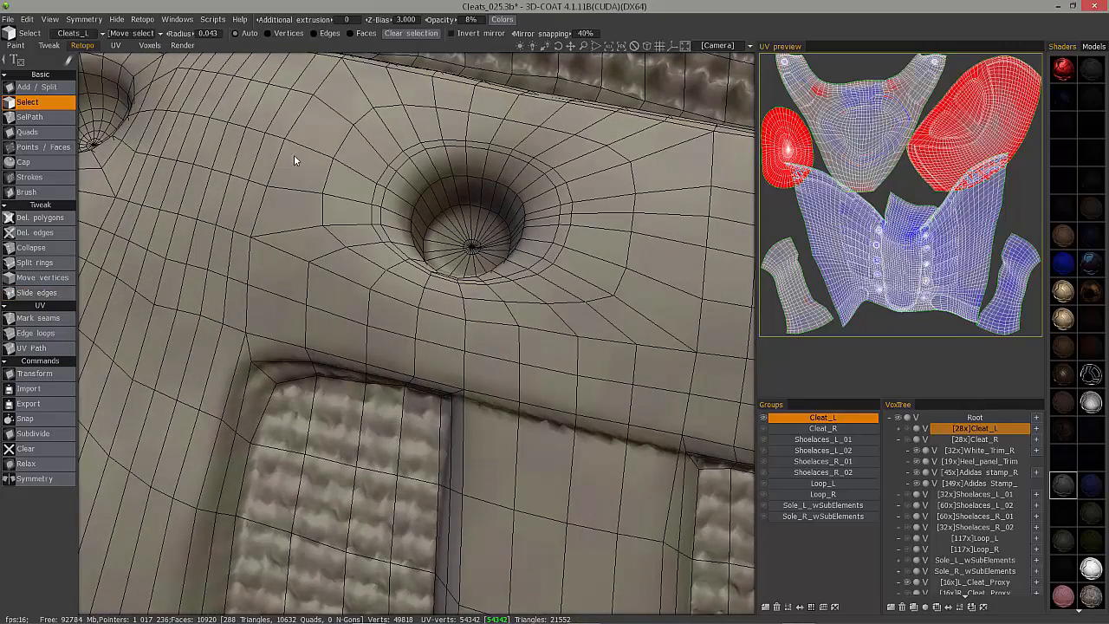
pyautogui.doubleClick(454, 202)
pyautogui.keyDown('alt'); pyautogui.moveTo(453, 202); pyautogui.dragTo(510, 240); pyautogui.keyUp('alt')
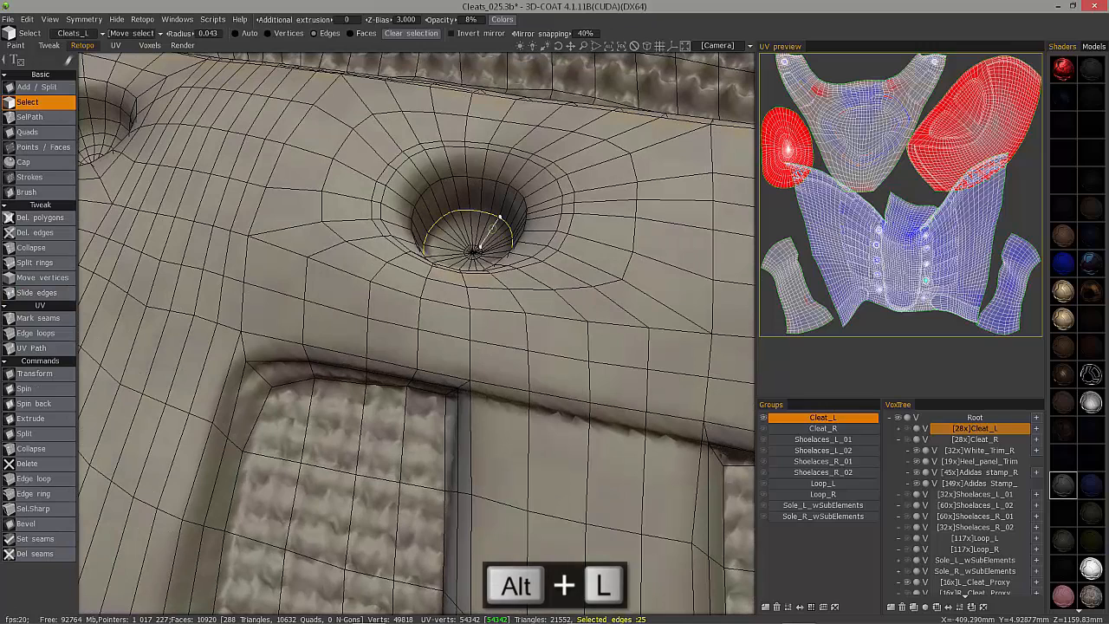
pyautogui.click(269, 33)
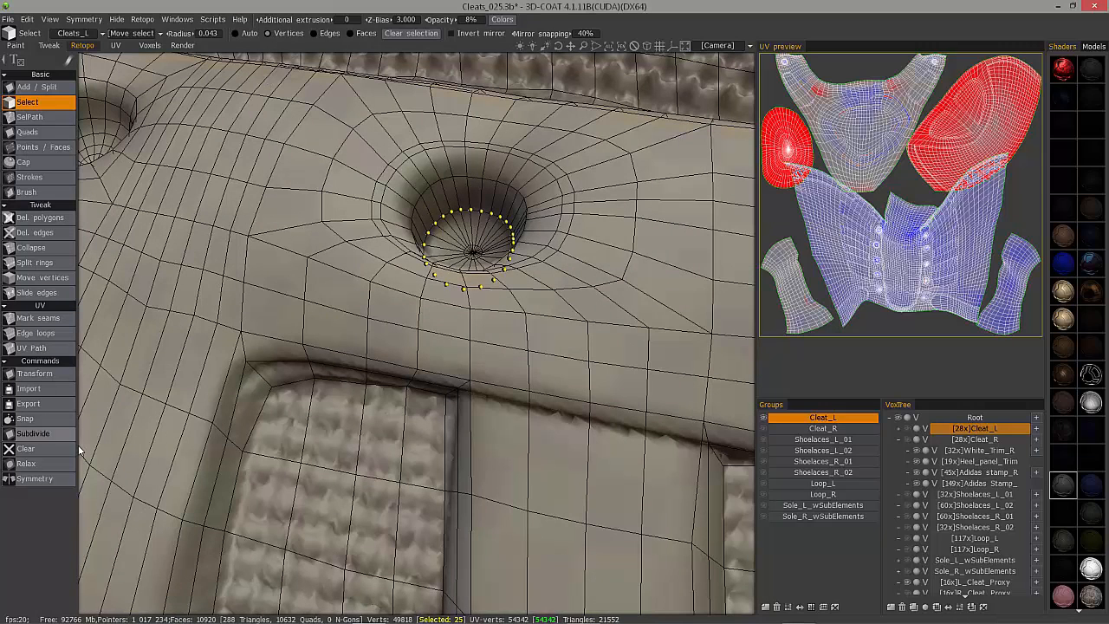
pyautogui.click(41, 471)
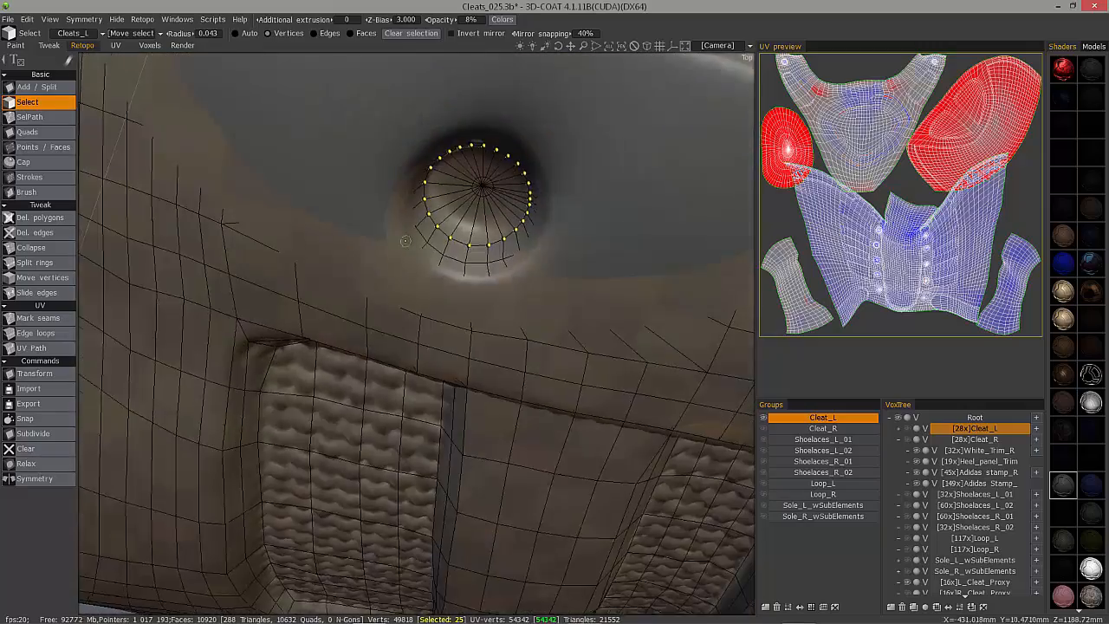
pyautogui.press('Escape')
pyautogui.keyDown('alt'); pyautogui.moveTo(440, 181); pyautogui.dragTo(434, 212); pyautogui.keyUp('alt')
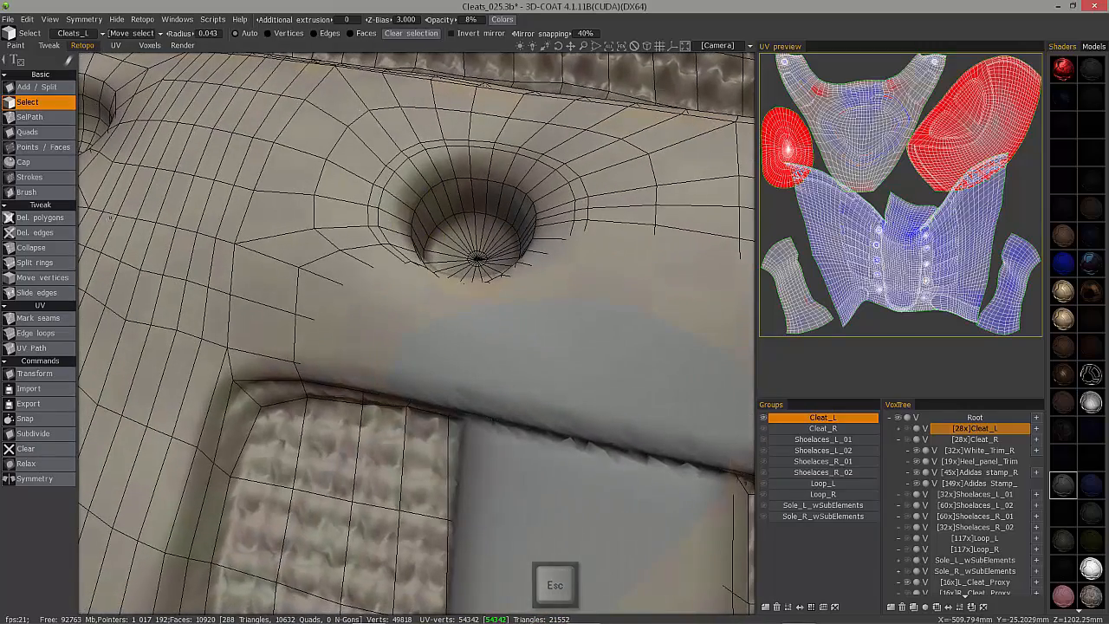
# Step: Split additional edge rings across the floor and along the side wall of the eyelet recess
pyautogui.click(35, 263)
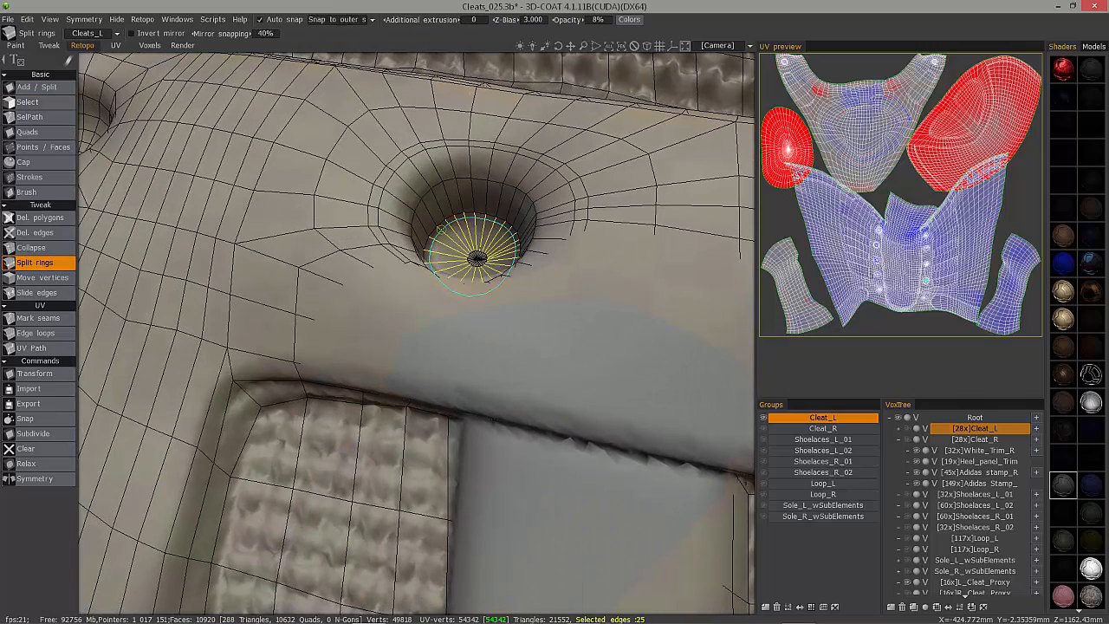
pyautogui.click(474, 255)
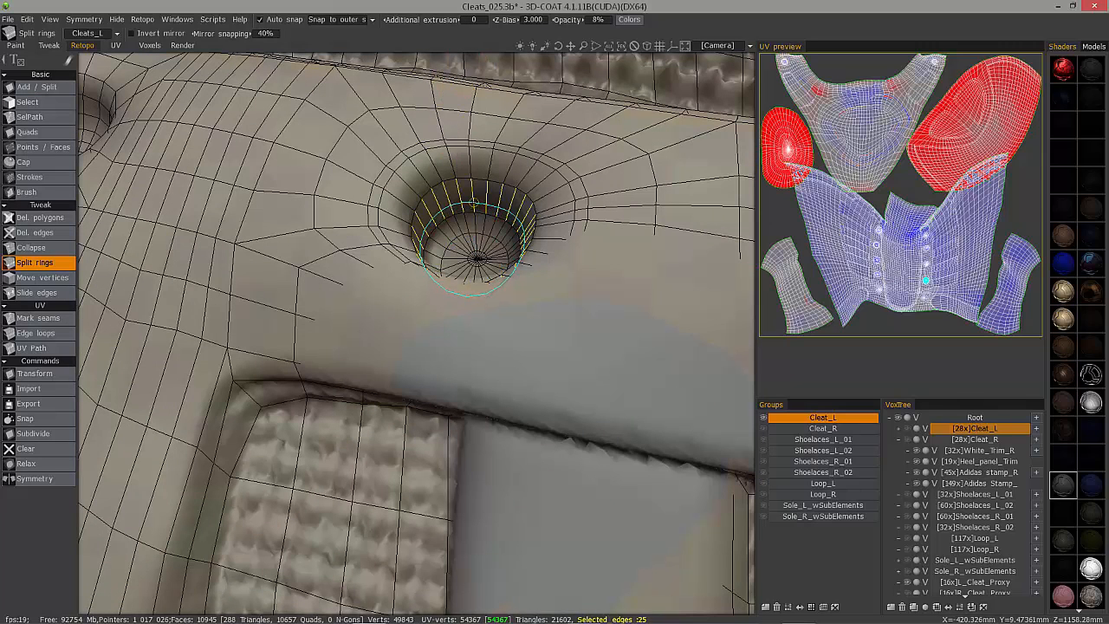
pyautogui.click(473, 195)
pyautogui.moveTo(474, 195); pyautogui.dragTo(475, 223, button='middle')
pyautogui.click(556, 214)
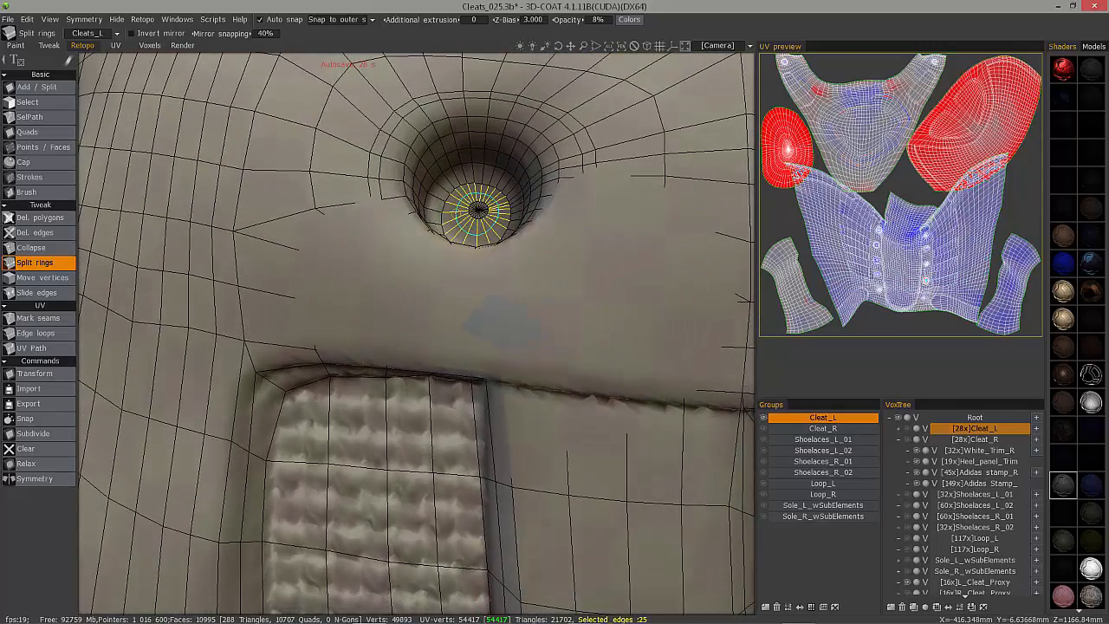
pyautogui.click(474, 227)
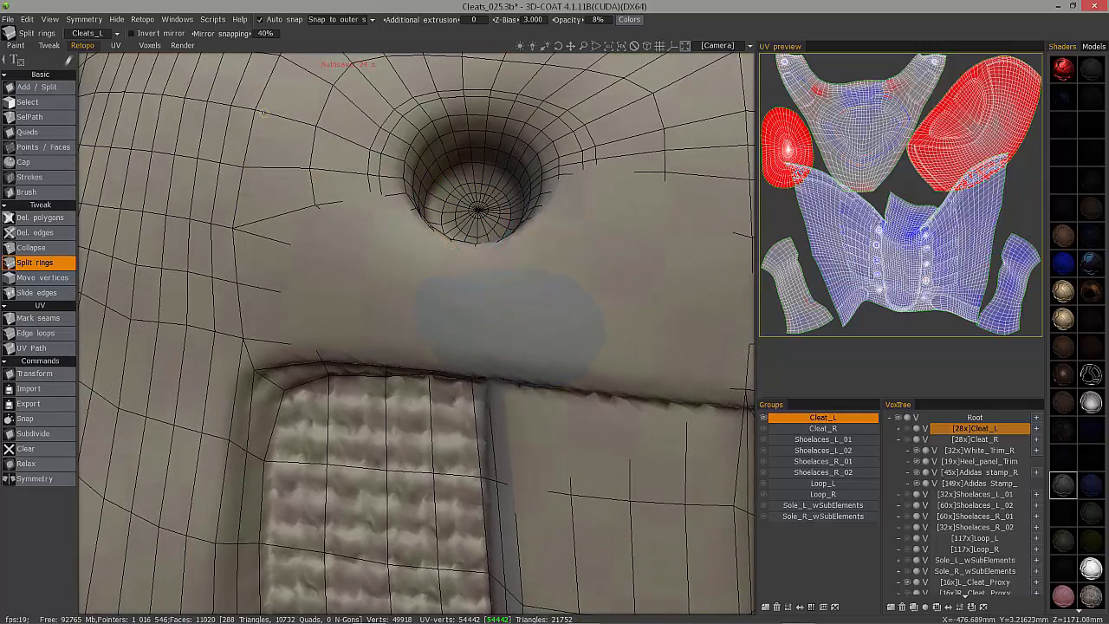
# Step: Select the eyelet's centre and expand the selection ring by ring until its faces cover the whole recess and surrounding rim
pyautogui.click(38, 103)
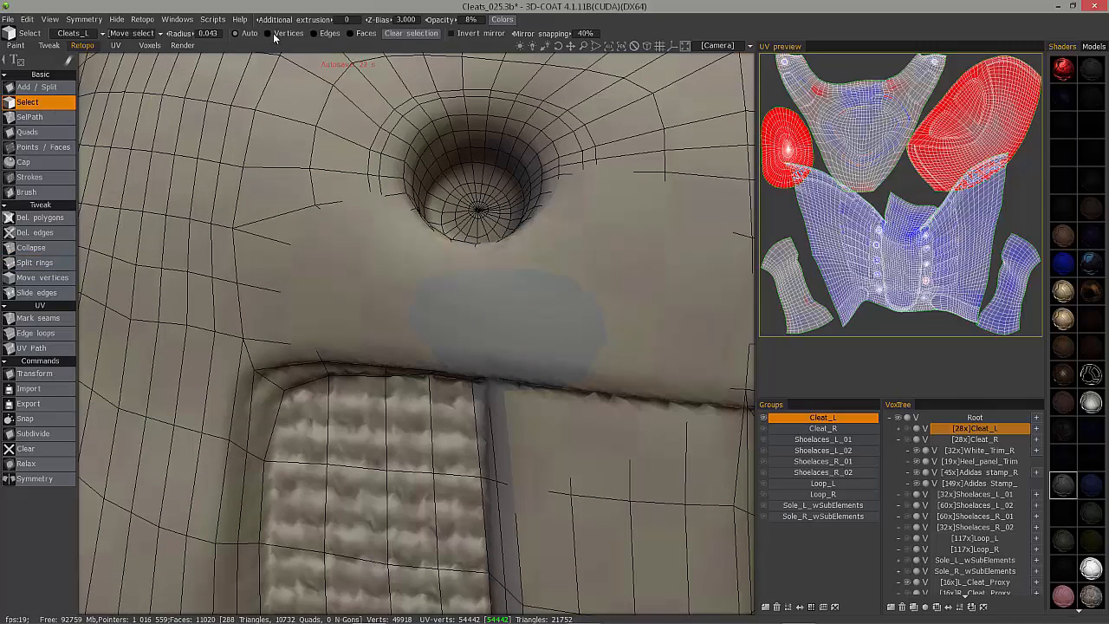
pyautogui.click(359, 35)
pyautogui.click(327, 33)
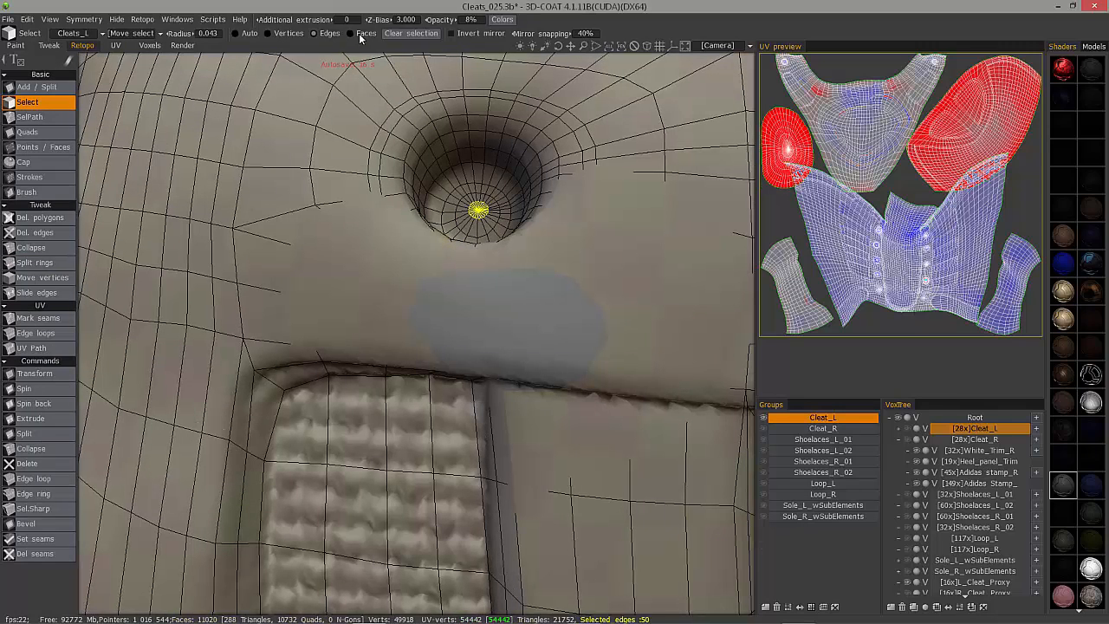
pyautogui.click(359, 34)
pyautogui.click(337, 34)
pyautogui.click(364, 34)
pyautogui.click(332, 34)
pyautogui.click(366, 35)
pyautogui.click(335, 35)
pyautogui.click(364, 34)
pyautogui.click(335, 35)
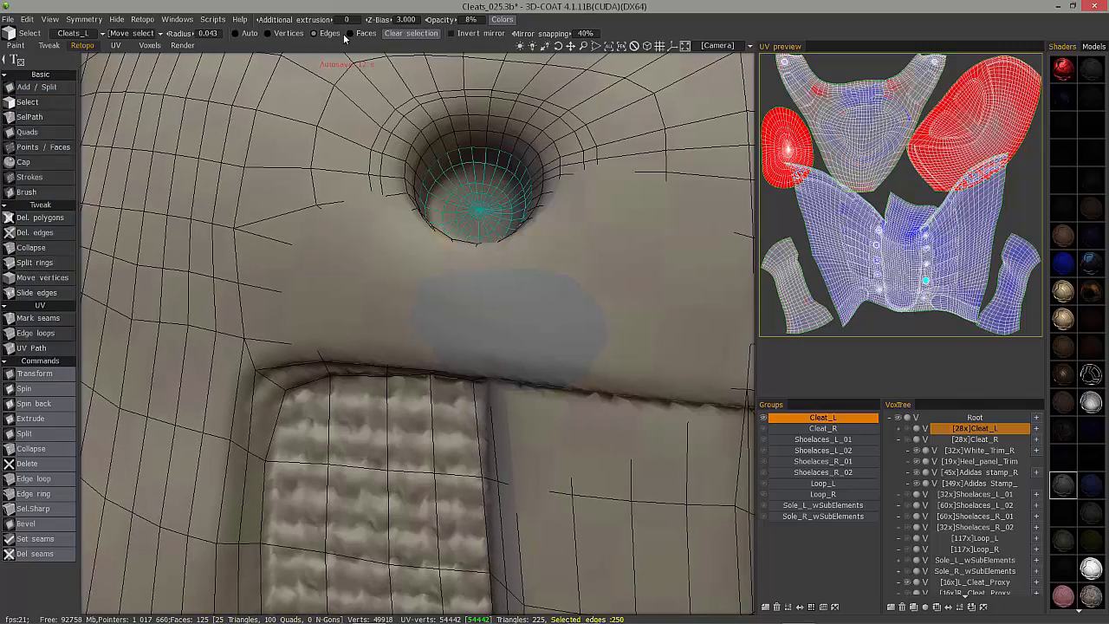
pyautogui.click(366, 34)
pyautogui.click(327, 33)
pyautogui.click(365, 33)
pyautogui.click(337, 35)
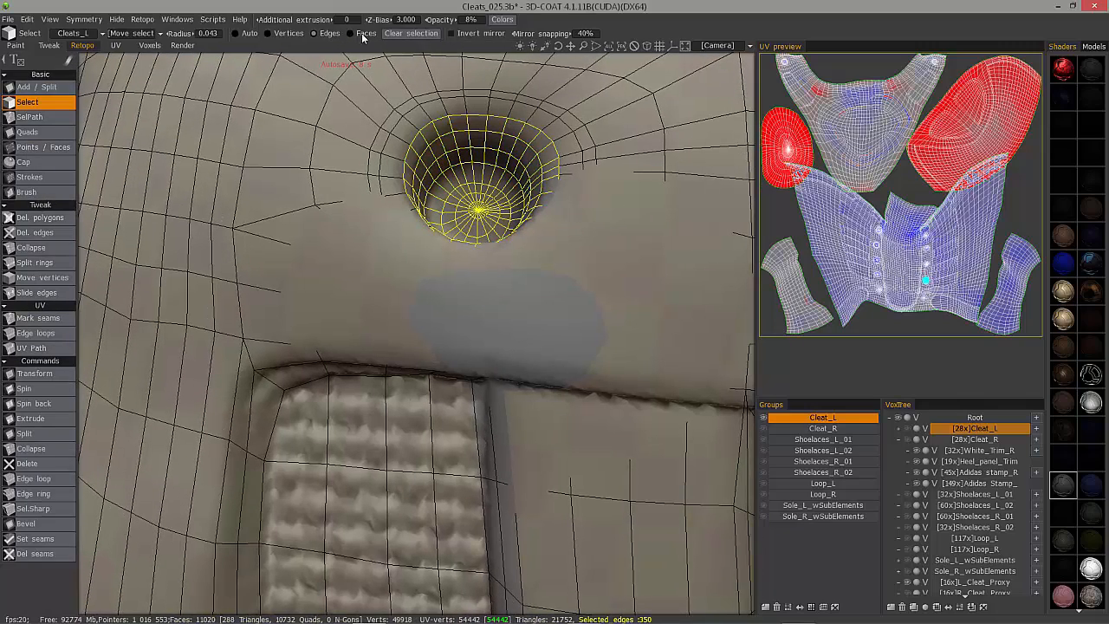
pyautogui.click(365, 34)
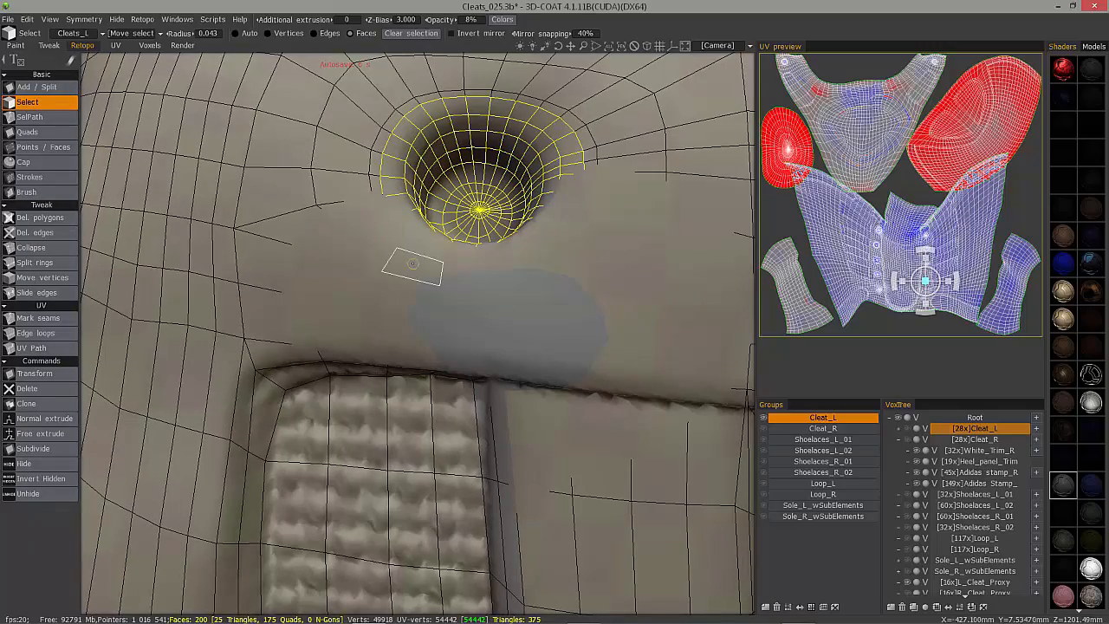
pyautogui.scroll(-3, 411, 263)
pyautogui.keyDown('alt'); pyautogui.moveTo(379, 276); pyautogui.dragTo(346, 235); pyautogui.keyUp('alt')
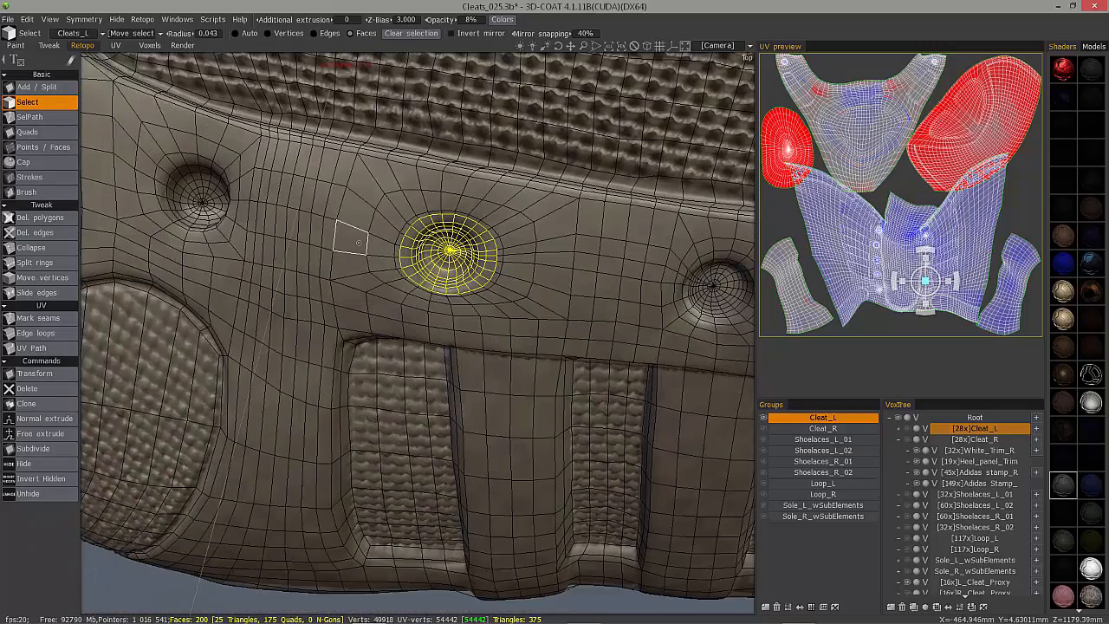
# Step: Convert the eyelet face selection to vertices, relax them several times and clear the selection
pyautogui.click(279, 35)
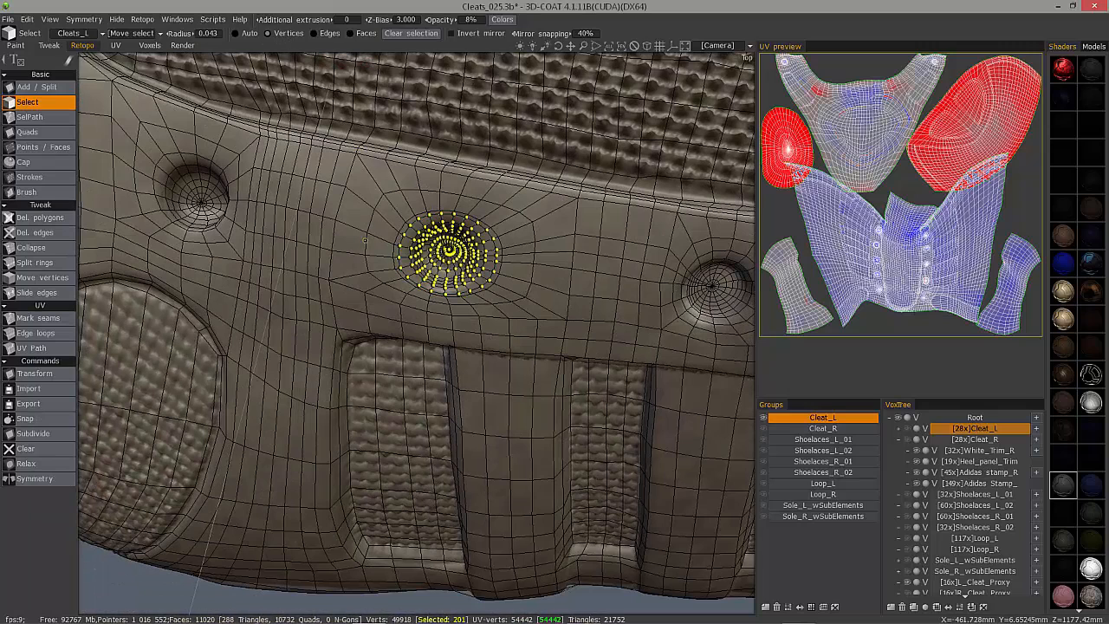
pyautogui.click(46, 465)
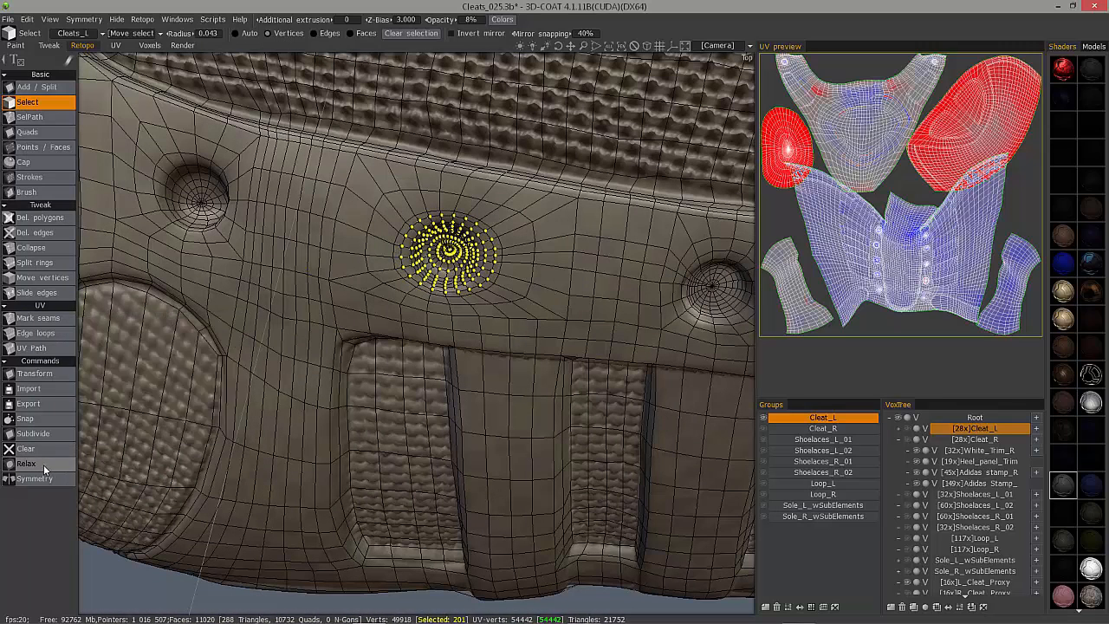
pyautogui.click(45, 466)
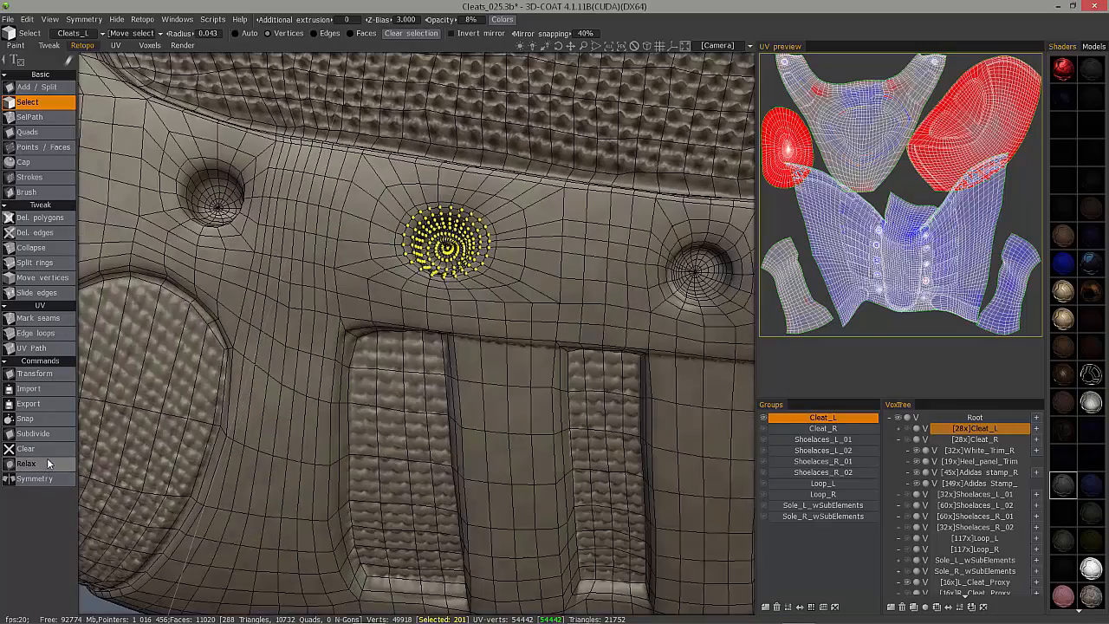
pyautogui.click(53, 463)
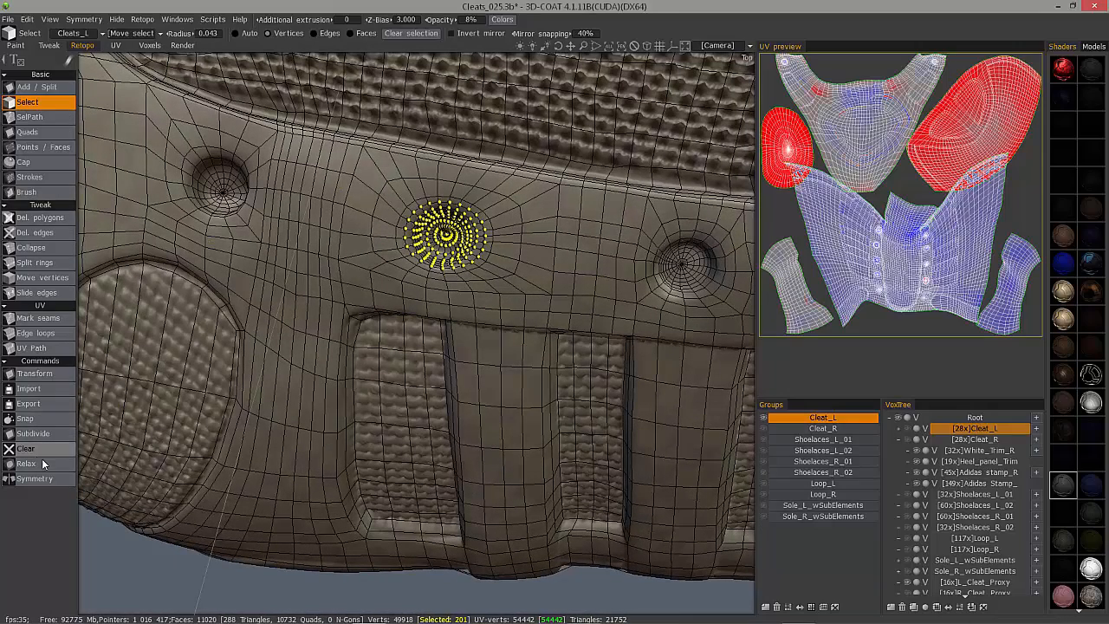
pyautogui.press('Escape')
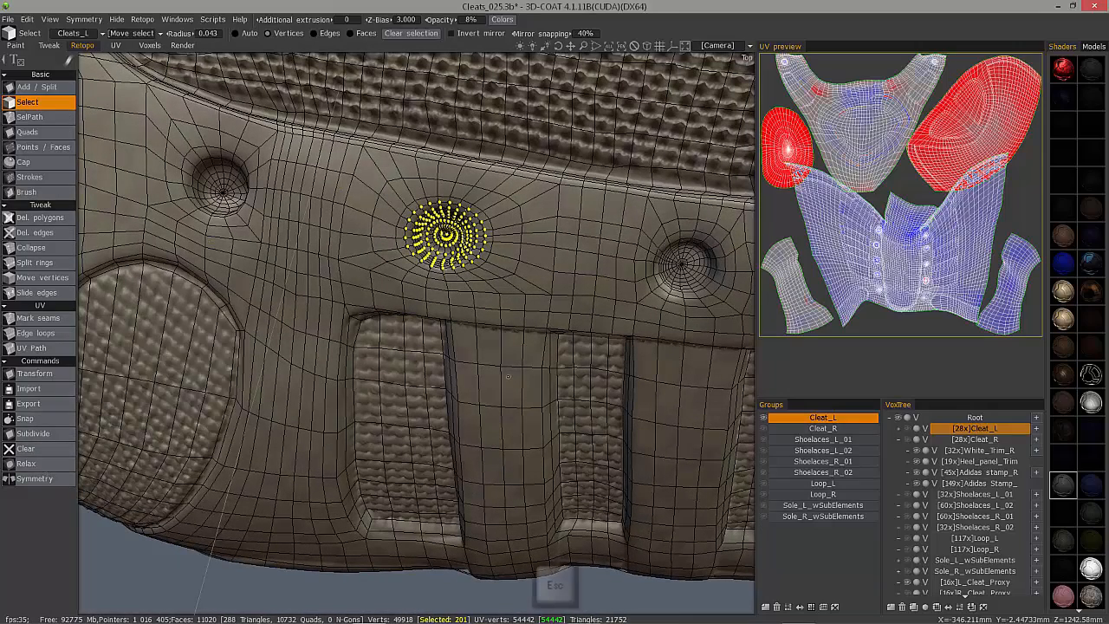
pyautogui.keyDown('alt'); pyautogui.moveTo(374, 235); pyautogui.dragTo(387, 260); pyautogui.keyUp('alt')
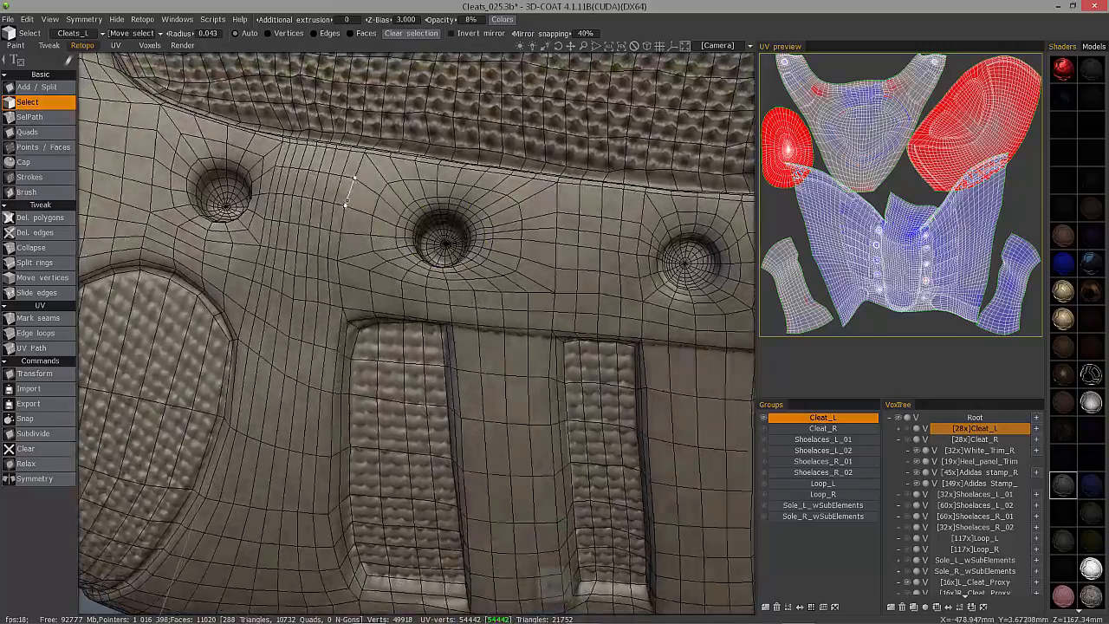
# Step: Examine the row of eyelets along the side of the cleat, both as a whole and close up
pyautogui.keyDown('alt'); pyautogui.moveTo(387, 260); pyautogui.dragTo(510, 389, button='right'); pyautogui.keyUp('alt')
pyautogui.keyDown('alt'); pyautogui.moveTo(423, 468); pyautogui.dragTo(466, 297); pyautogui.keyUp('alt')
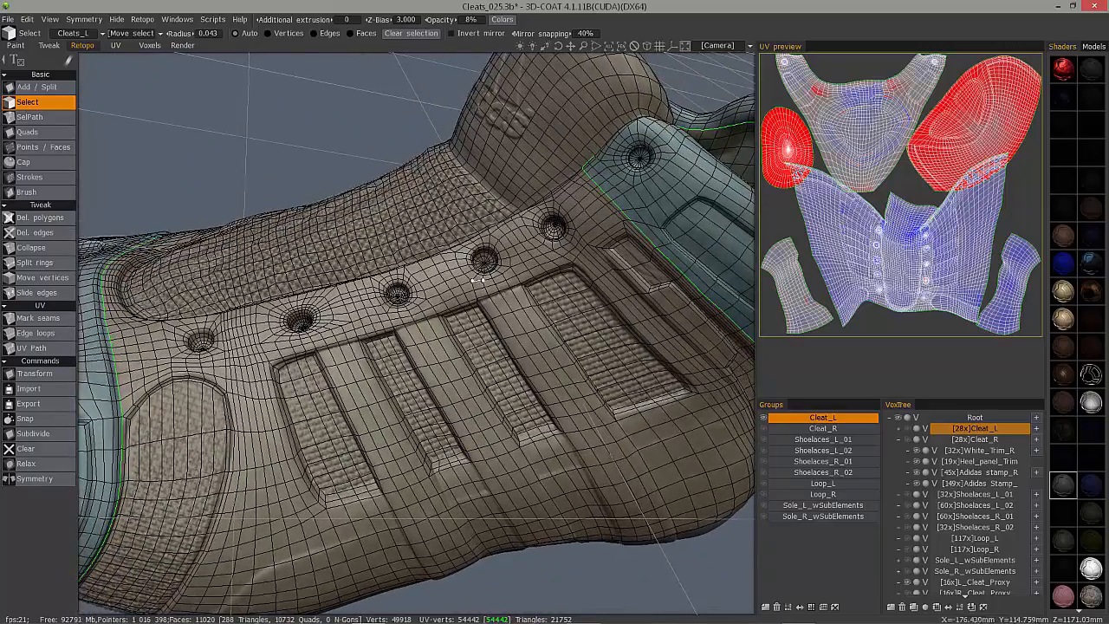
pyautogui.keyDown('alt'); pyautogui.moveTo(478, 280); pyautogui.dragTo(478, 193, button='right'); pyautogui.keyUp('alt')
pyautogui.keyDown('alt'); pyautogui.moveTo(478, 192); pyautogui.dragTo(459, 196); pyautogui.keyUp('alt')
pyautogui.keyDown('alt'); pyautogui.moveTo(378, 209); pyautogui.dragTo(412, 206, button='right'); pyautogui.keyUp('alt')
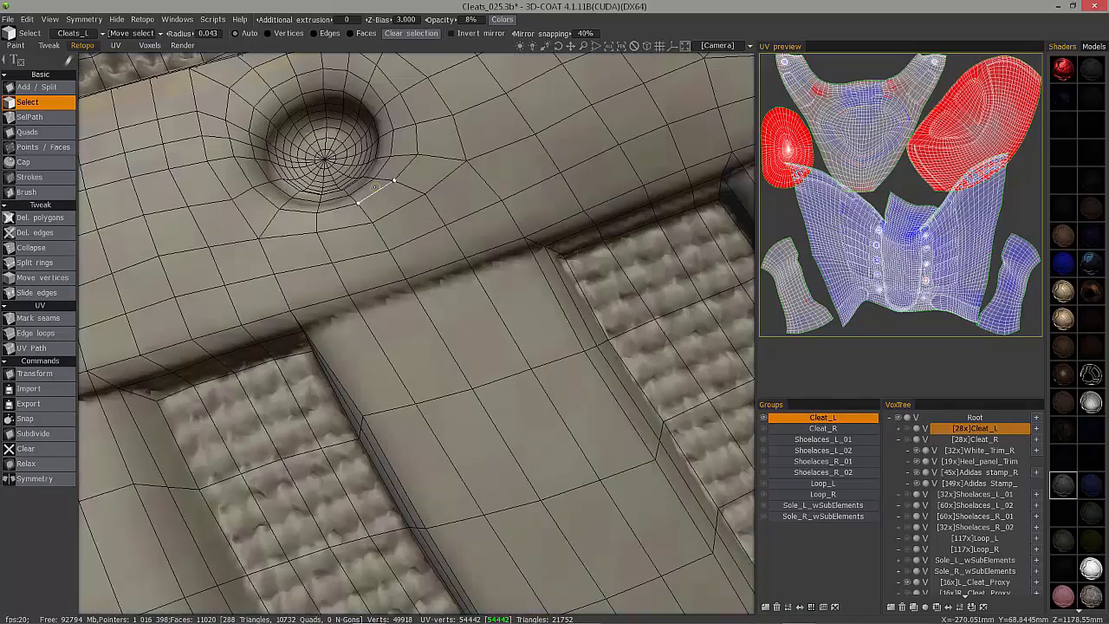
pyautogui.scroll(2, 317, 161)
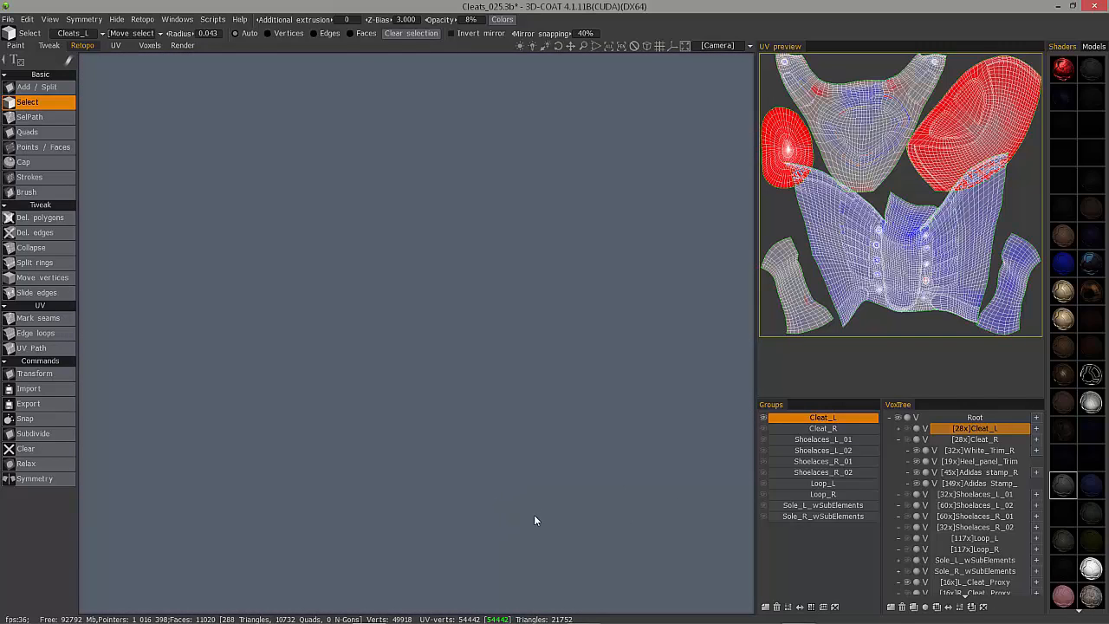
pyautogui.click(623, 45)
pyautogui.scroll(-5, 608, 160)
pyautogui.scroll(2, 475, 342)
pyautogui.scroll(5, 406, 346)
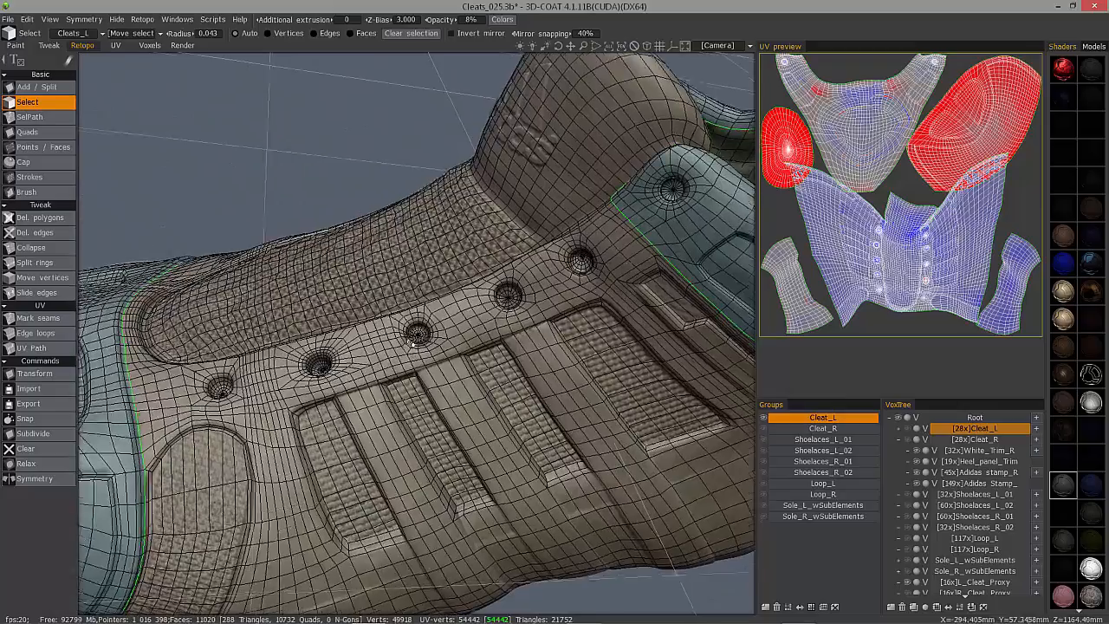
pyautogui.scroll(6, 419, 336)
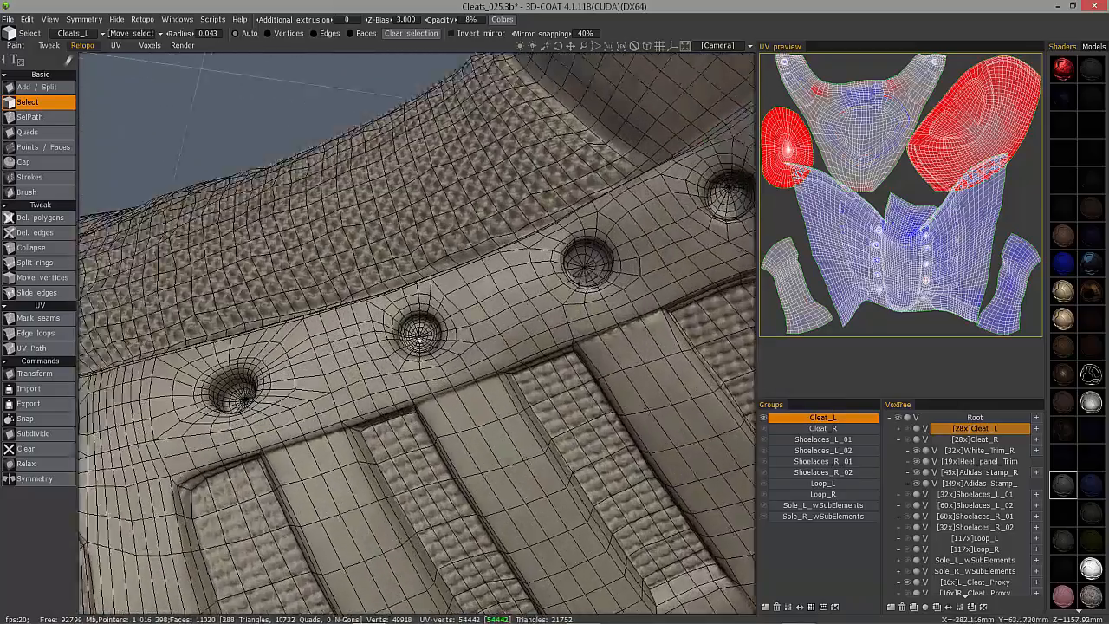
pyautogui.scroll(-3, 419, 336)
pyautogui.scroll(6, 419, 335)
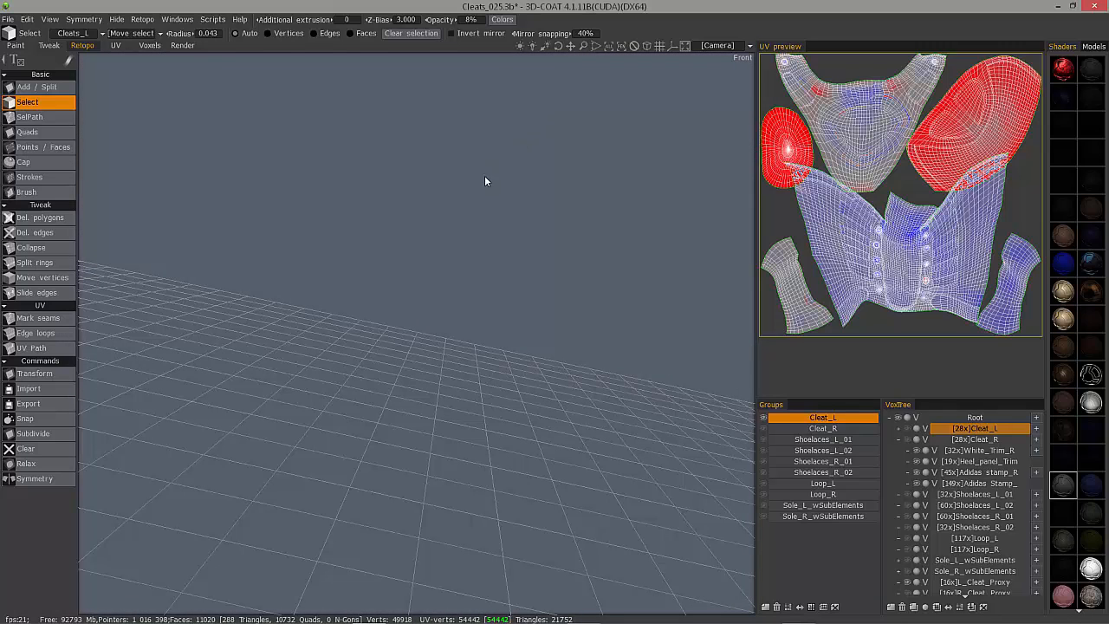
# Step: Step back to the earlier camera view, check the eyelet again and fit the whole cleat in view
pyautogui.hotkey('shift', 'z')
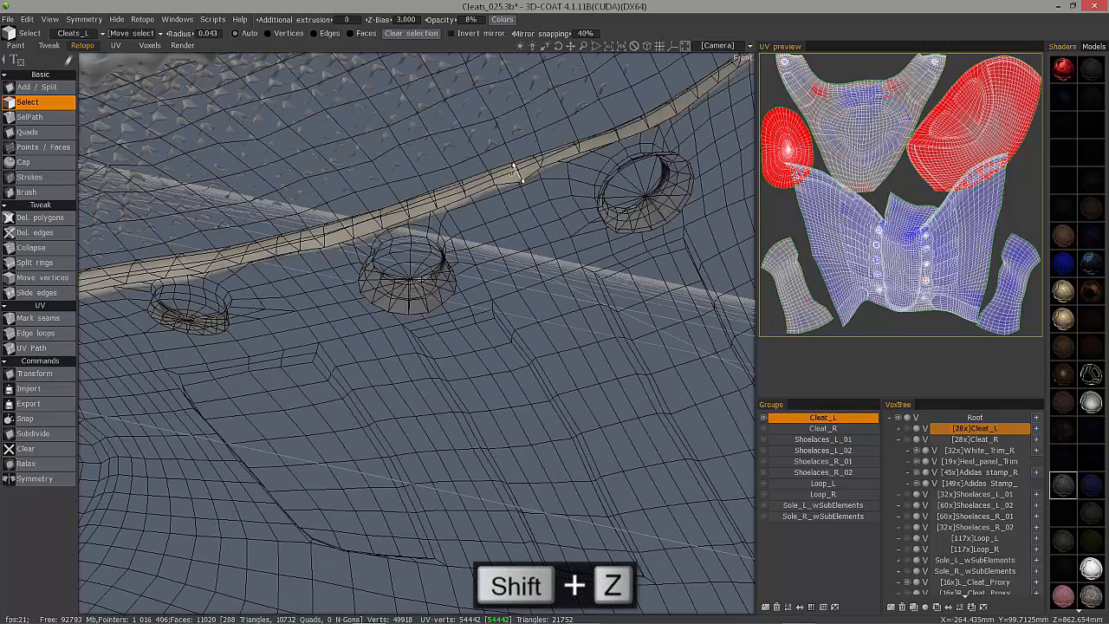
pyautogui.scroll(-3, 518, 353)
pyautogui.keyDown('alt'); pyautogui.moveTo(512, 349); pyautogui.dragTo(417, 338); pyautogui.keyUp('alt')
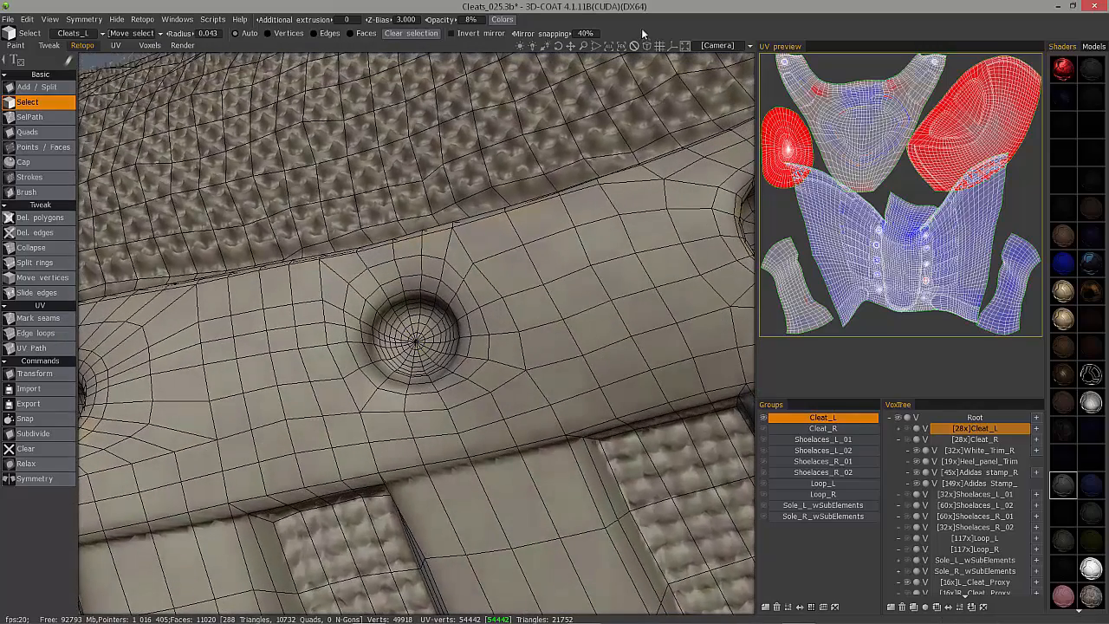
pyautogui.click(610, 46)
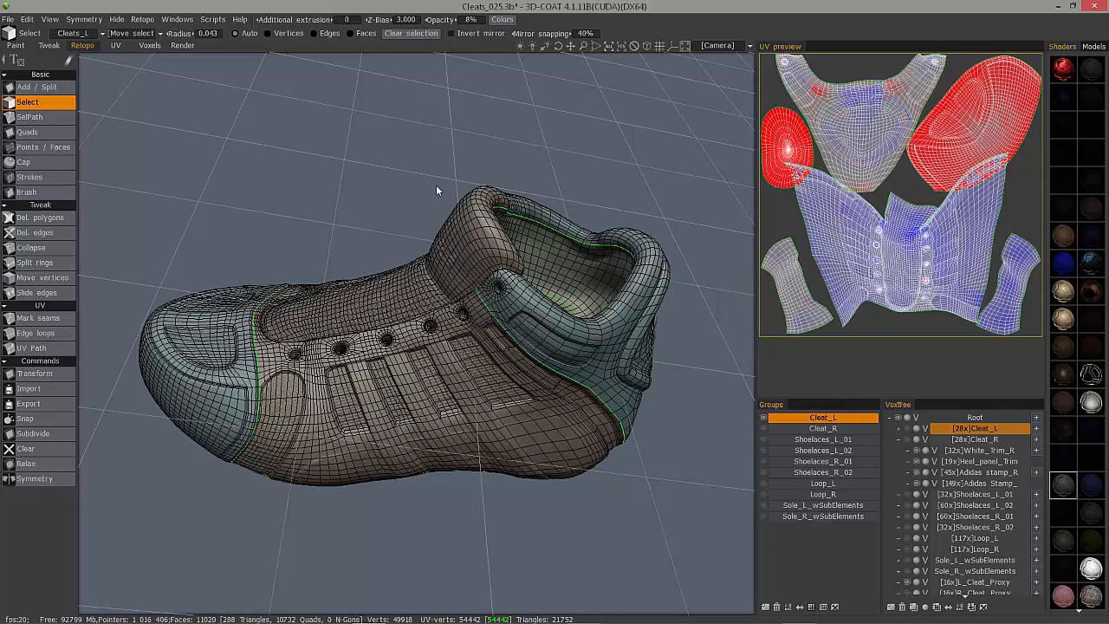